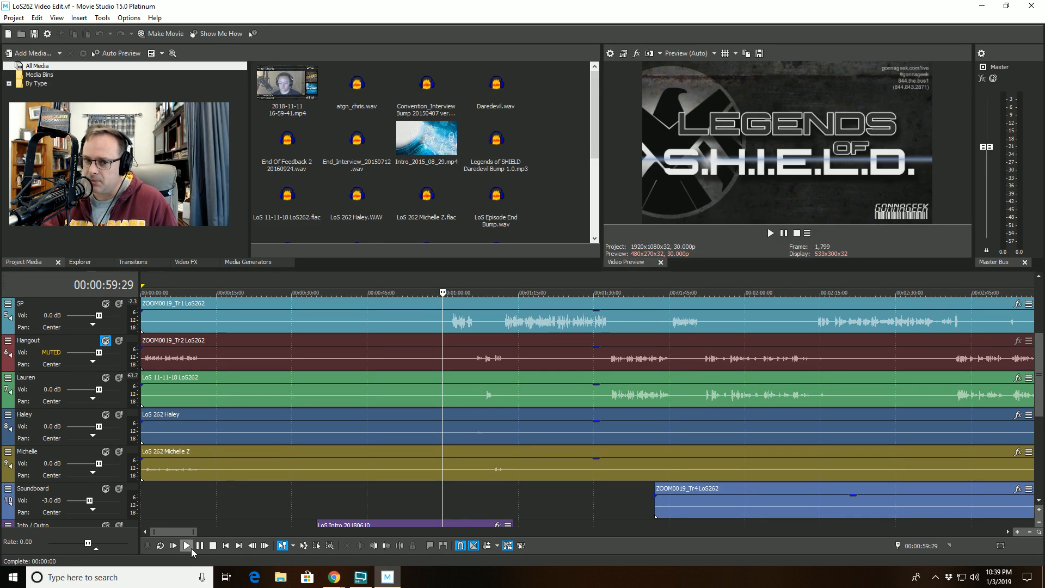
# - Start playback of the project and move the Hangout track above the SP track
pyautogui.click(191, 547)
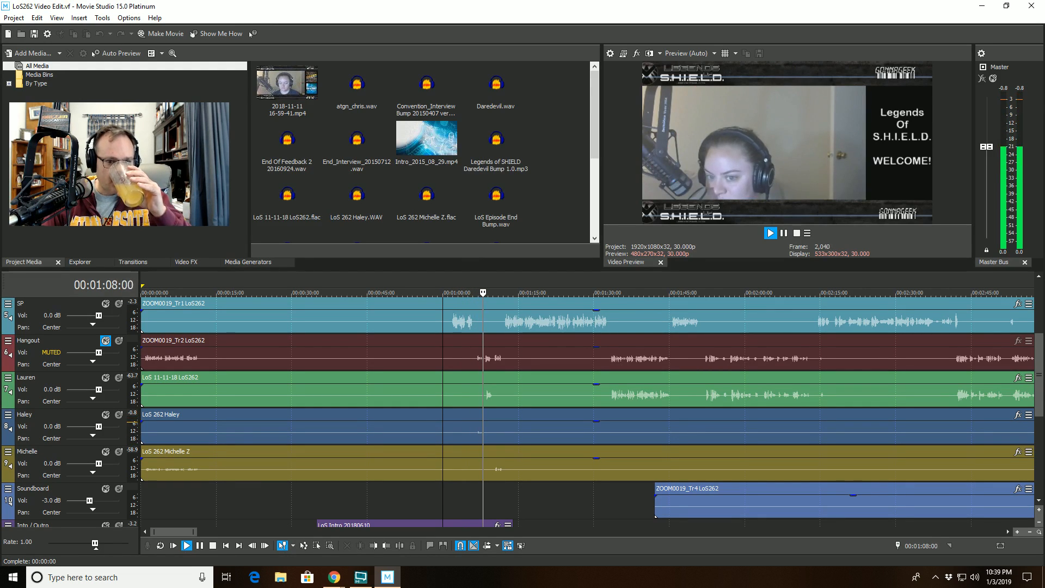
pyautogui.scroll(4, 511, 411)
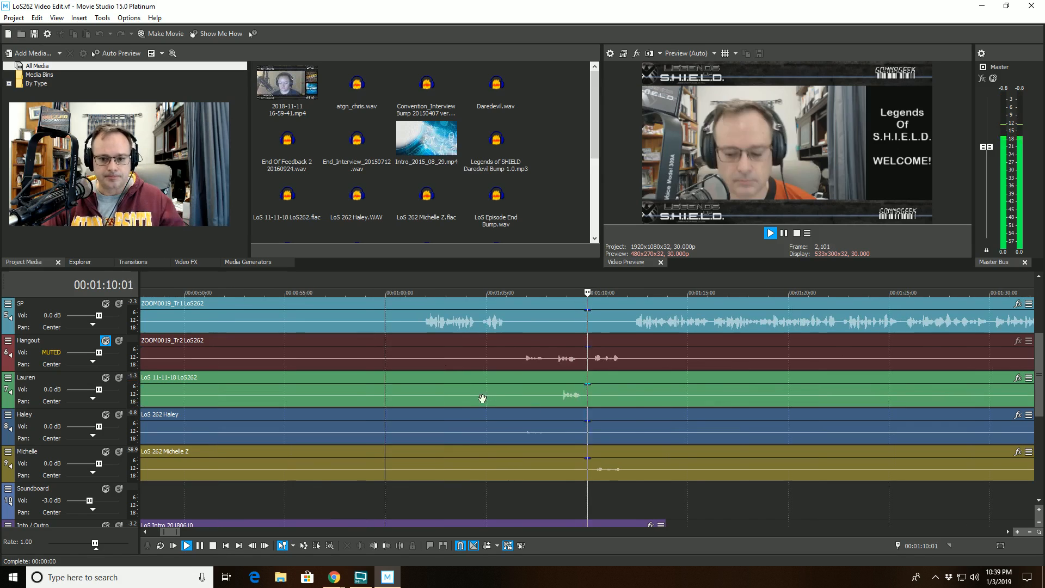
pyautogui.scroll(2, 444, 379)
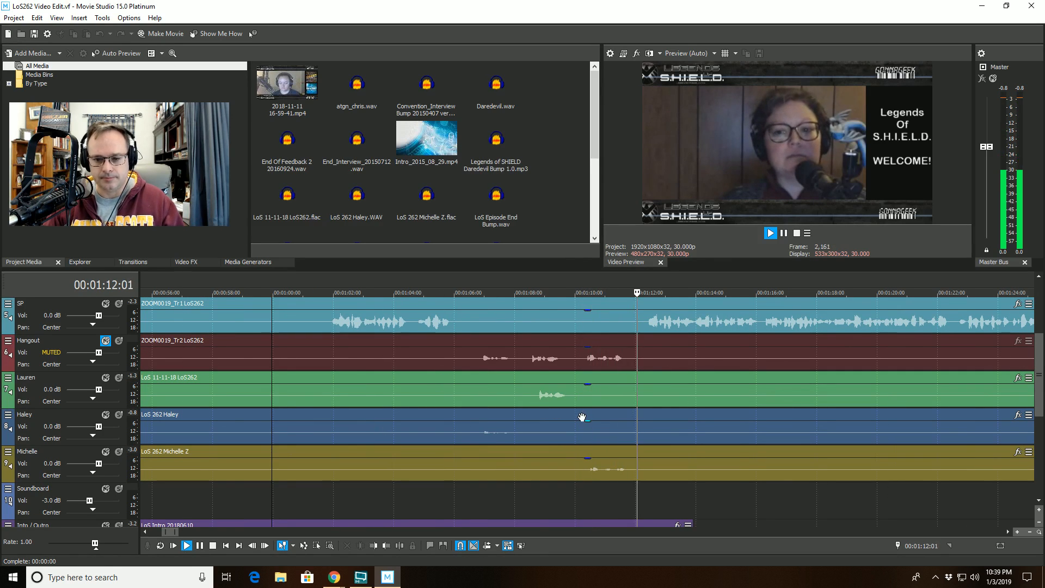
pyautogui.scroll(-2, 581, 418)
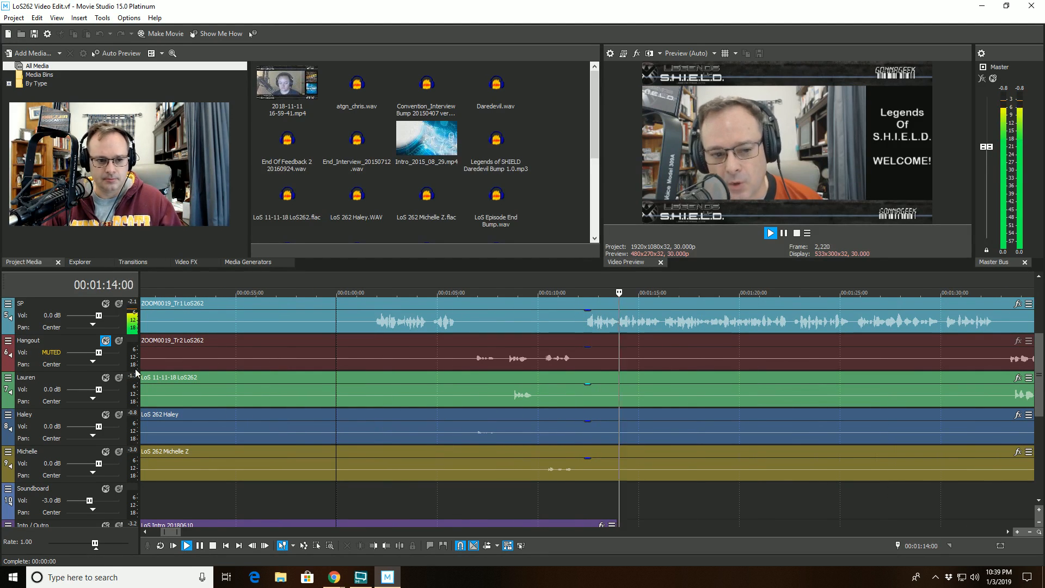
pyautogui.moveTo(48, 358); pyautogui.dragTo(43, 313)
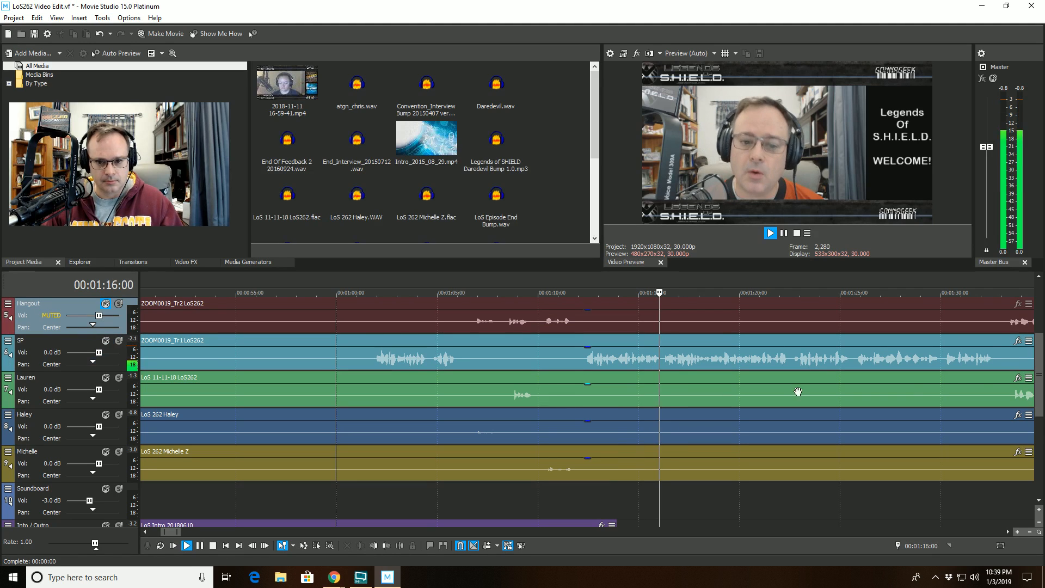
# - Split the Haley clip at the playhead and trim the start of the later part to cut out a stretch
pyautogui.scroll(-1, 1040, 355)
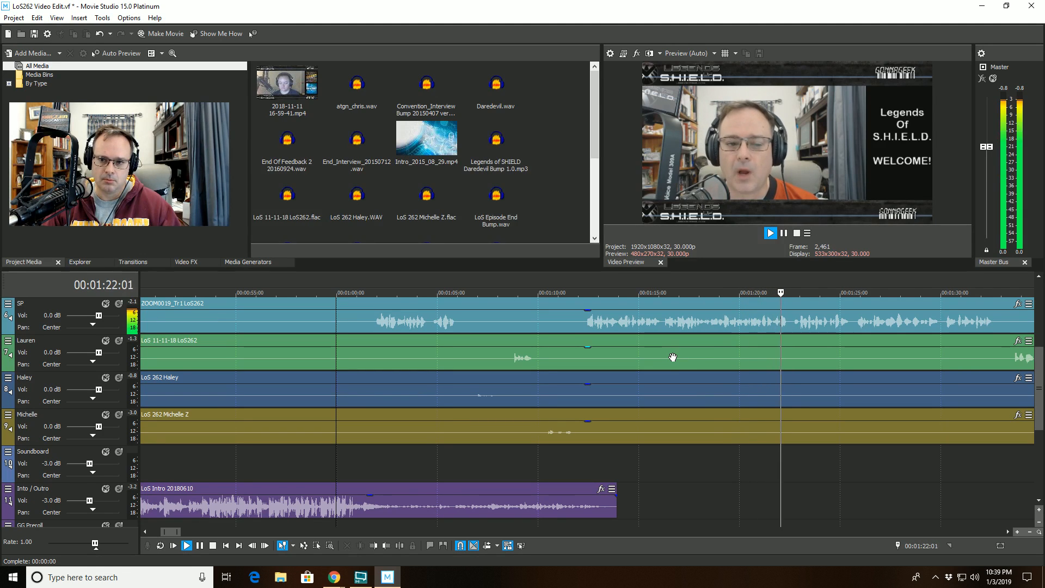
pyautogui.scroll(-1, 673, 357)
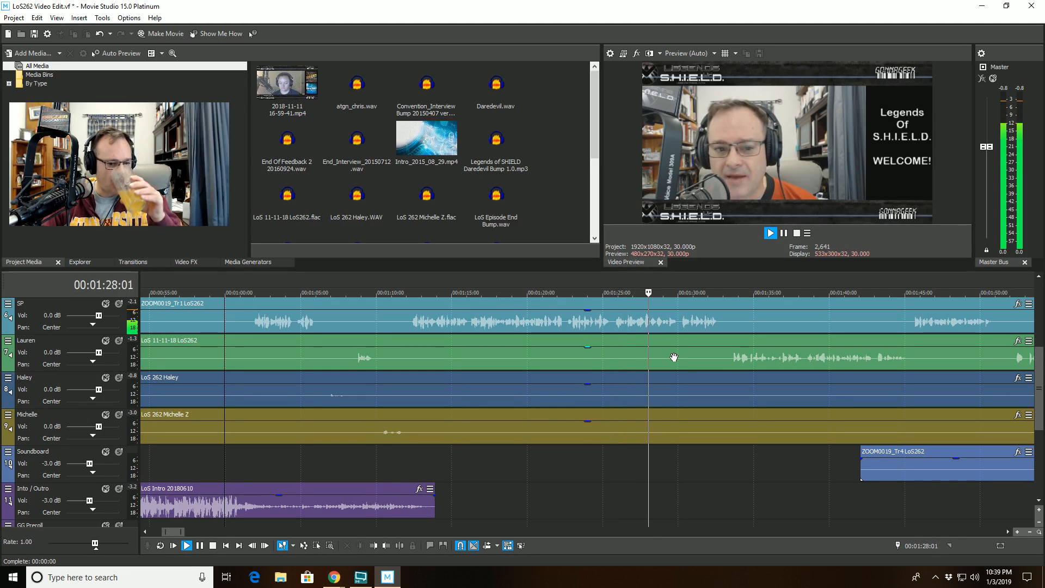
pyautogui.scroll(2, 673, 357)
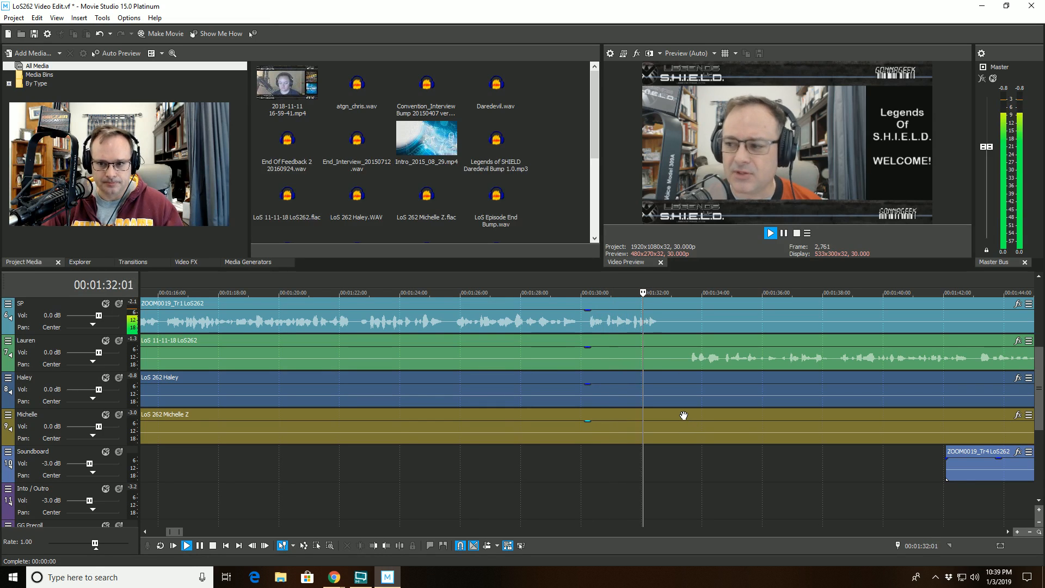
pyautogui.scroll(-2, 683, 415)
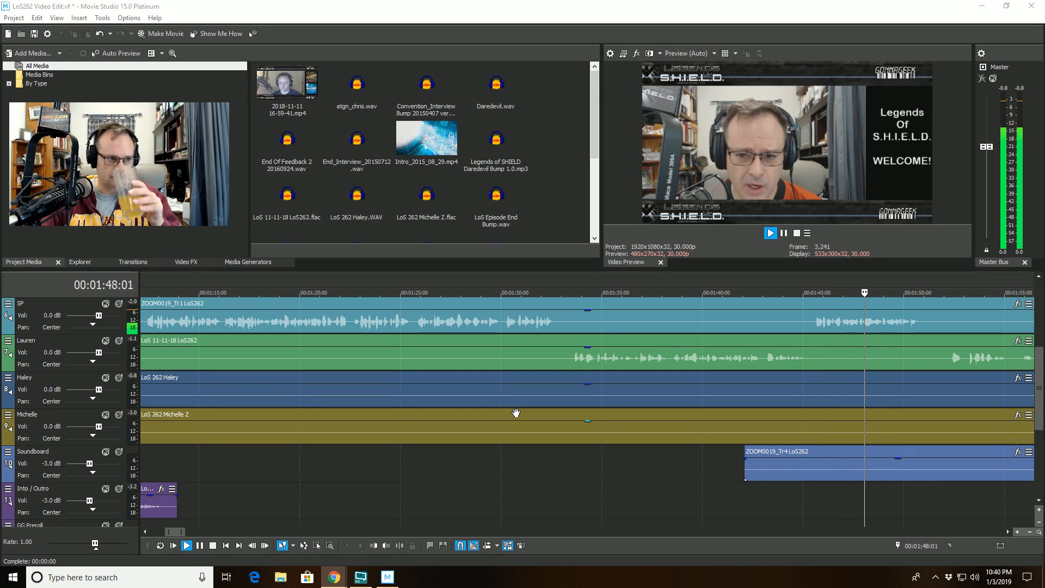
pyautogui.click(815, 290)
pyautogui.scroll(2, 656, 379)
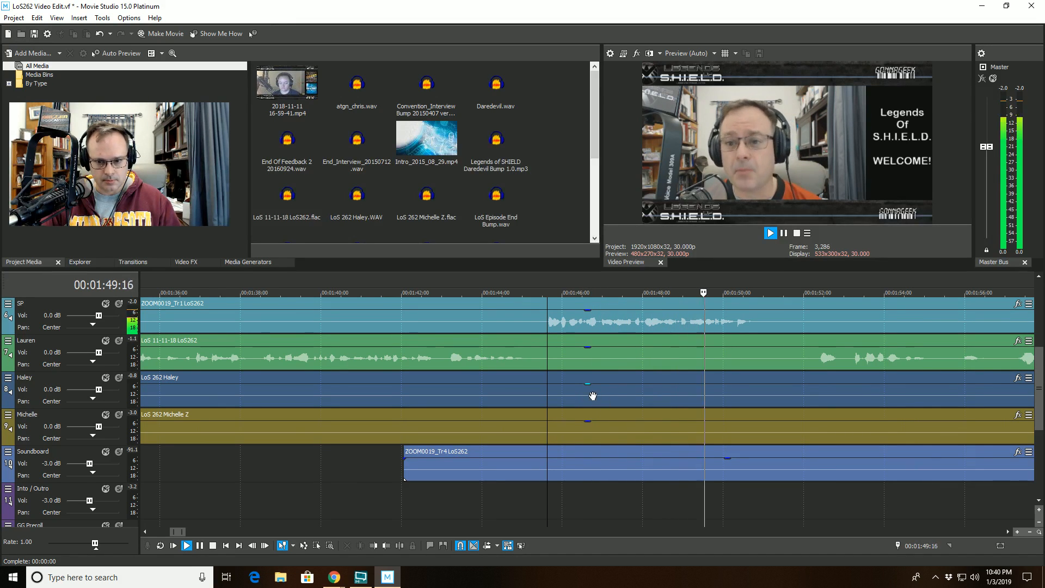
pyautogui.click(560, 395)
pyautogui.click(430, 545)
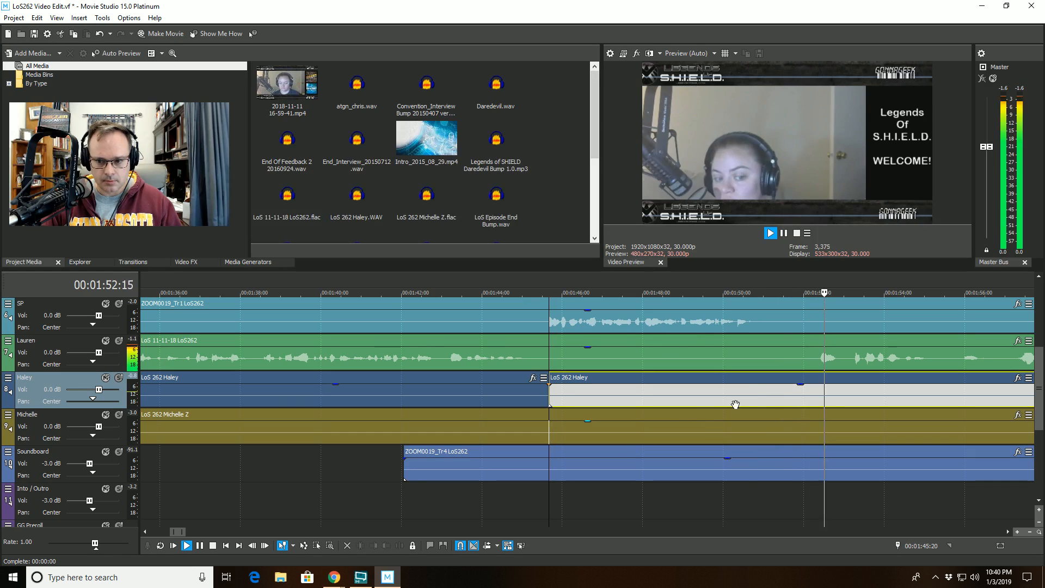
pyautogui.click(764, 388)
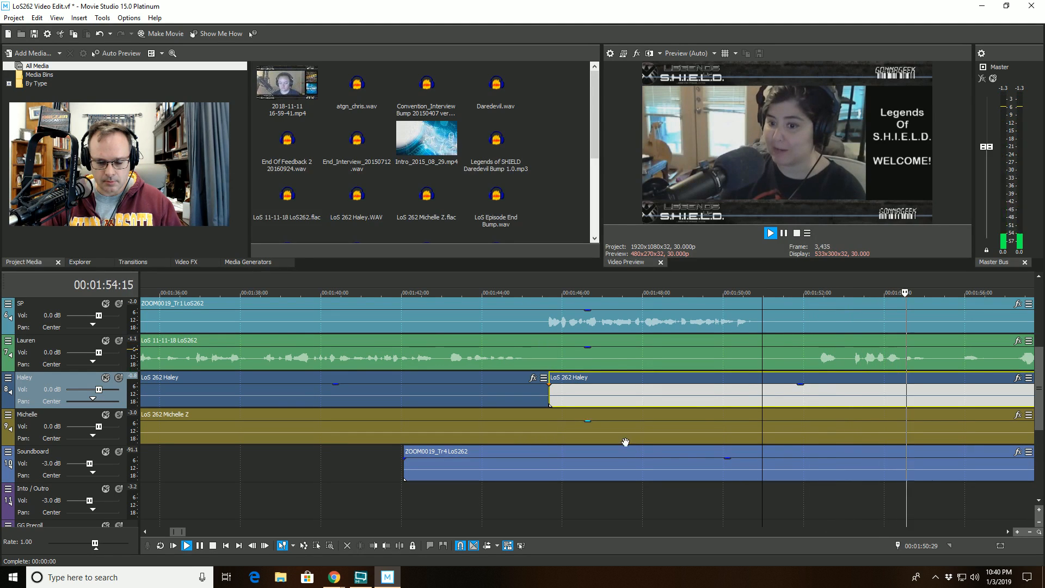
pyautogui.click(386, 545)
# - Stop playback, split the Lauren clip at the playhead, and trim the start of the later part to remove a stretch
pyautogui.scroll(-3, 662, 425)
pyautogui.click(672, 359)
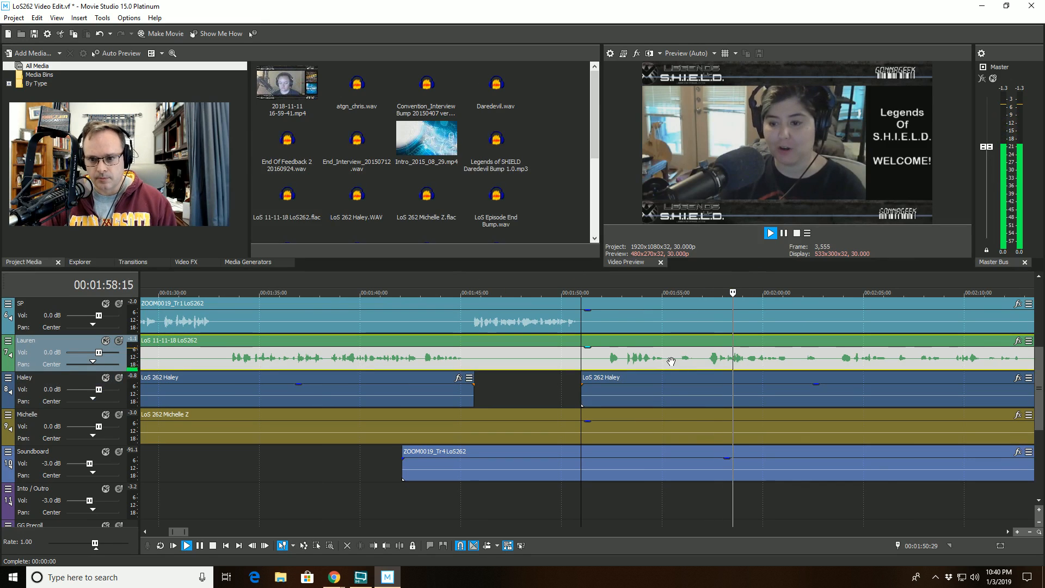
pyautogui.press('space')
pyautogui.click(672, 360)
pyautogui.scroll(4, 649, 415)
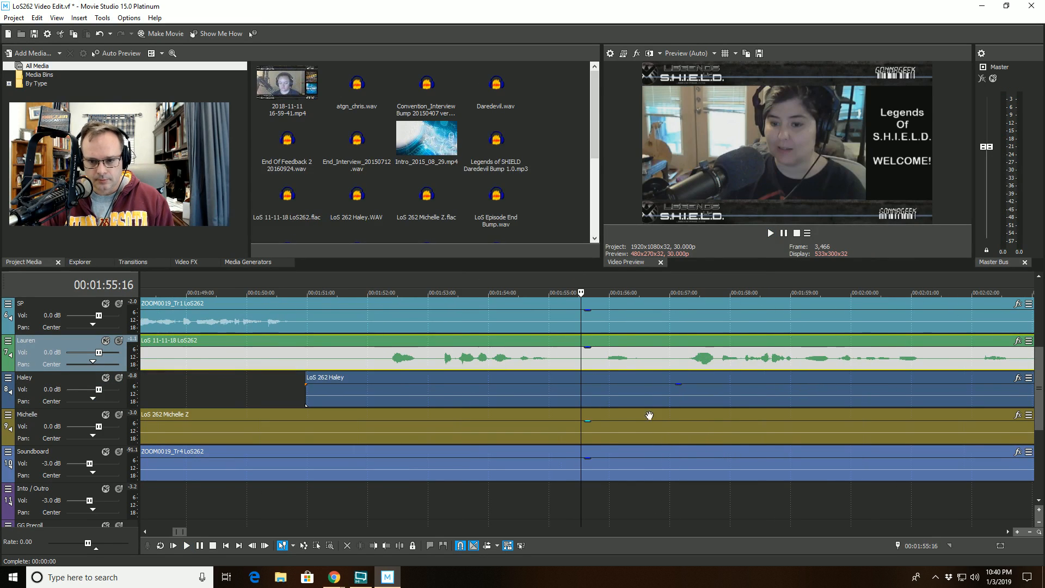
pyautogui.click(400, 546)
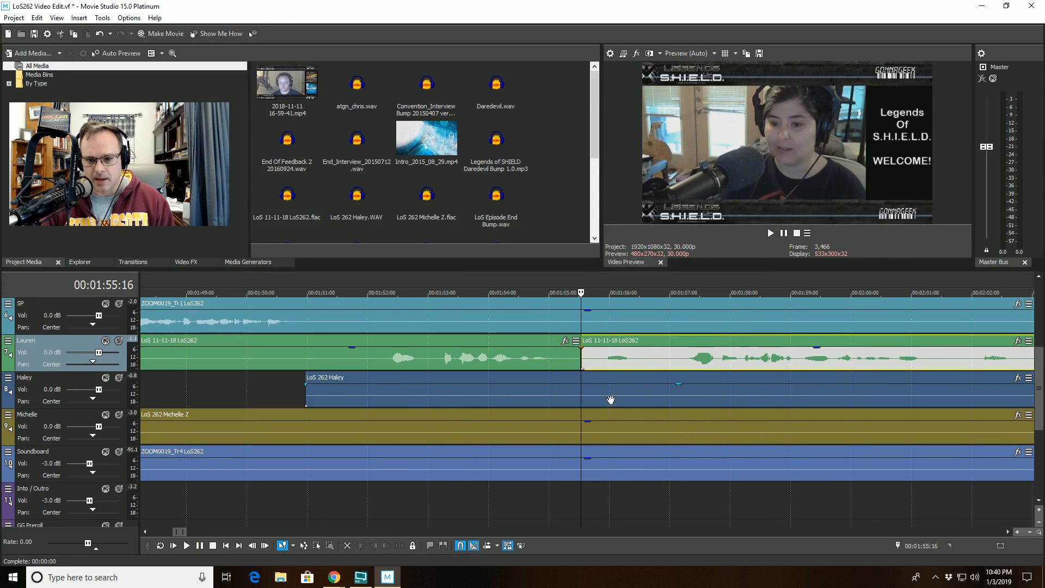
pyautogui.click(650, 362)
pyautogui.click(385, 545)
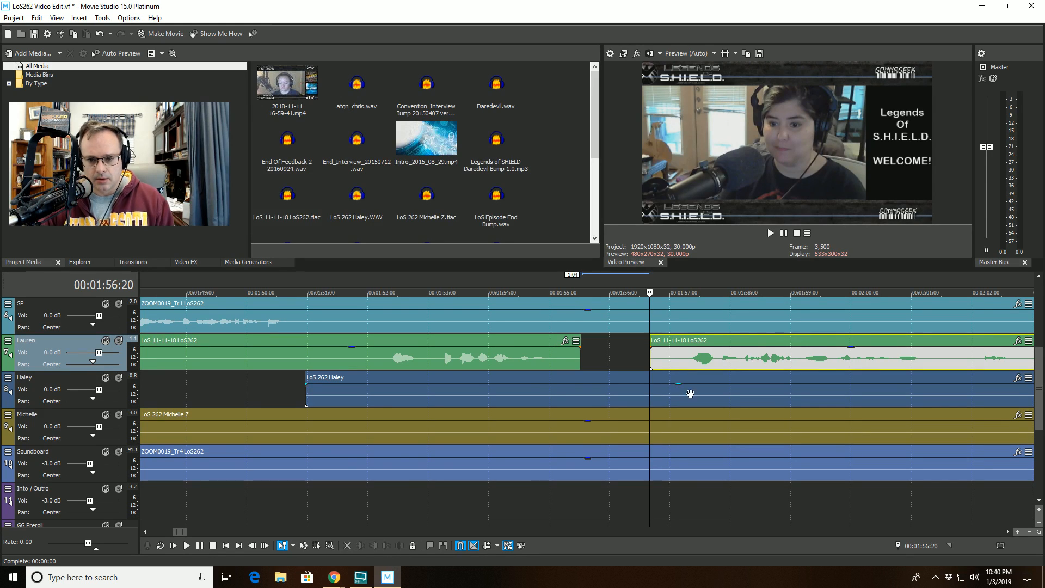
# - Replay the section, then split the Lauren clip again at a new point and trim the start of the later part
pyautogui.click(447, 293)
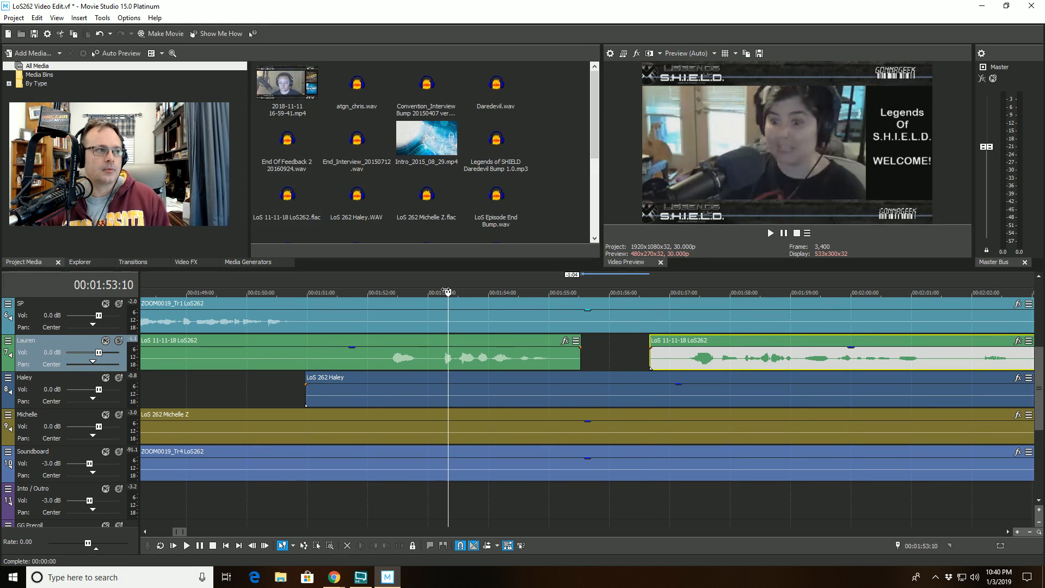
pyautogui.press('space')
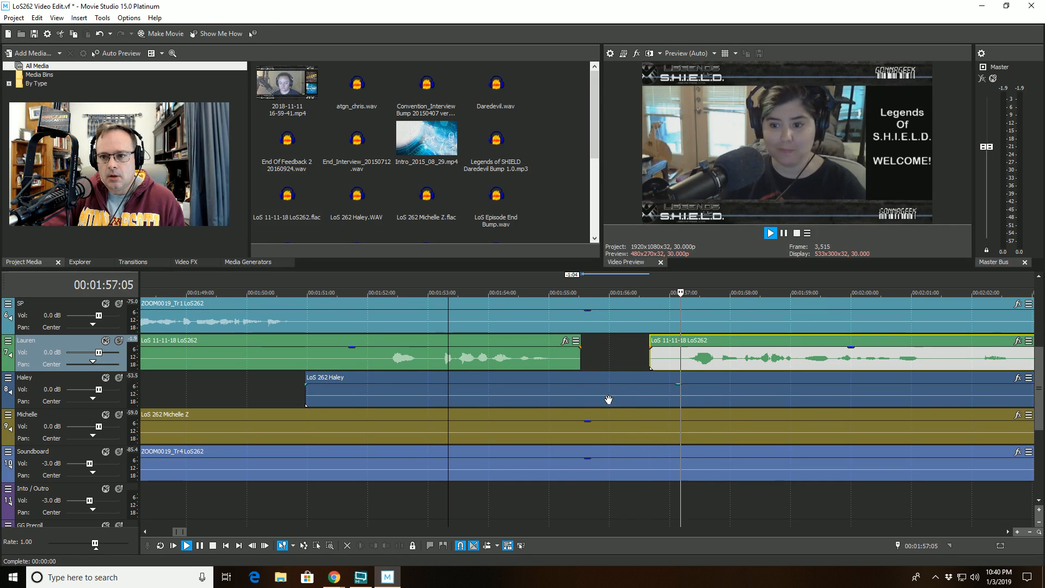
pyautogui.scroll(-1, 810, 356)
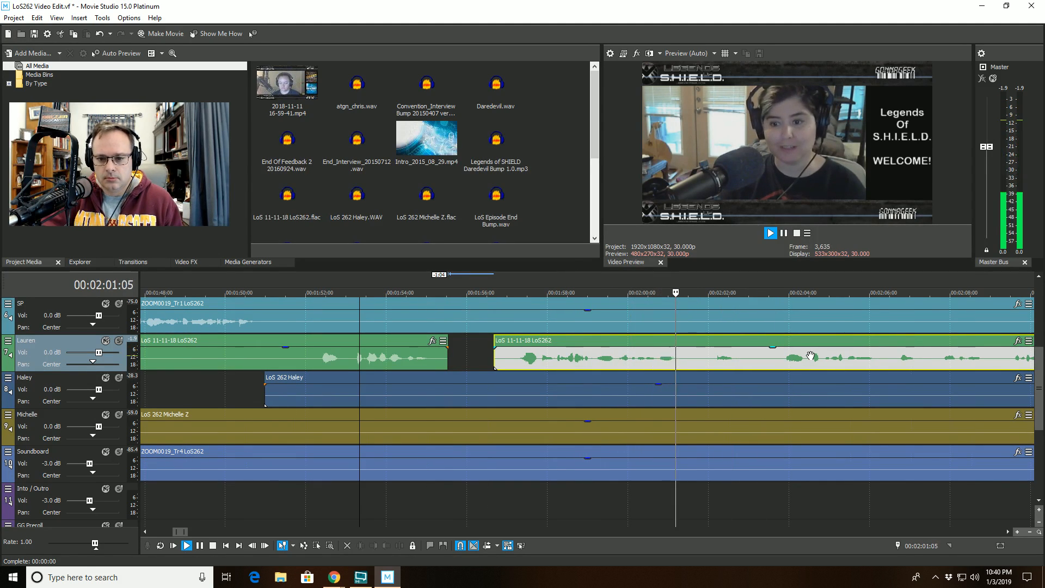
pyautogui.click(703, 349)
pyautogui.press('space')
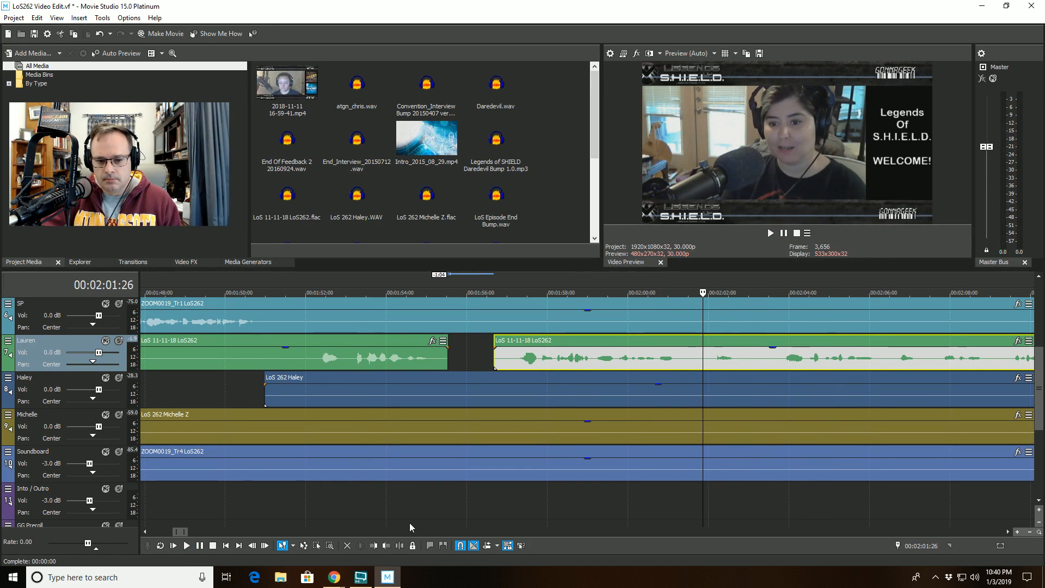
pyautogui.click(399, 545)
pyautogui.click(737, 342)
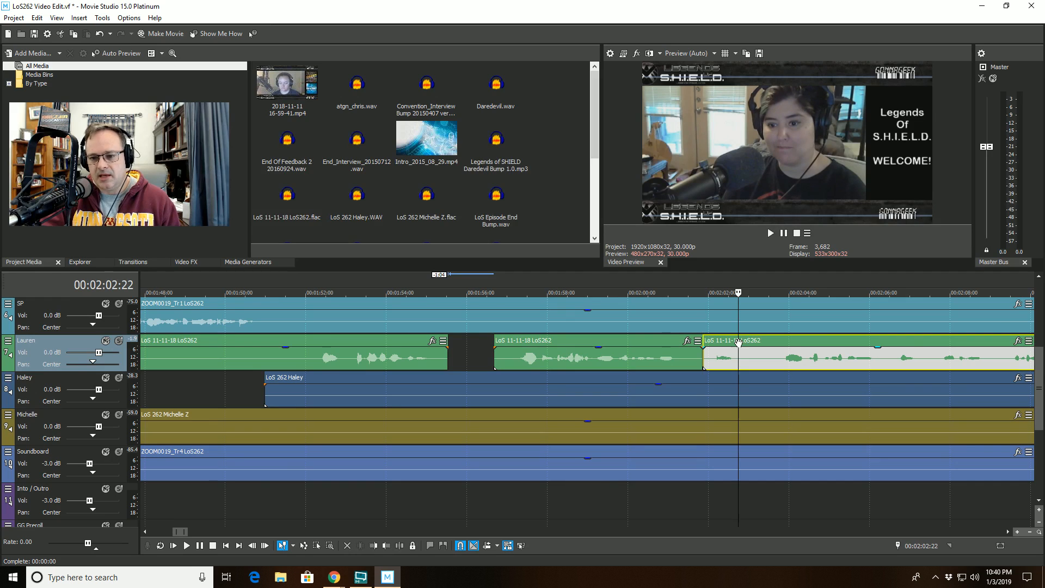
pyautogui.click(375, 545)
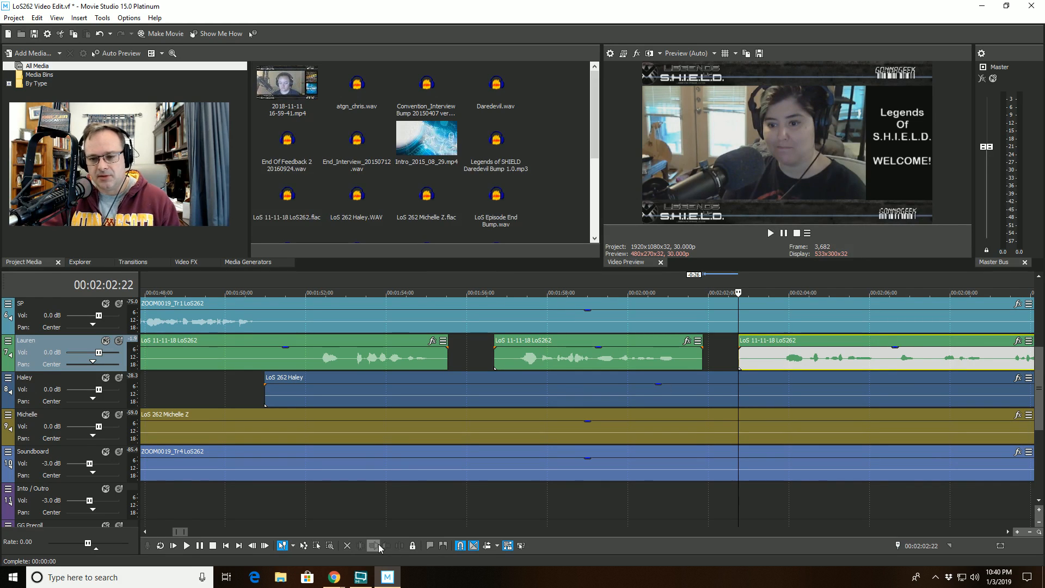
# - Replay from just before the last cut, then split the Lauren clip further on and trim the start of the later part
pyautogui.click(623, 290)
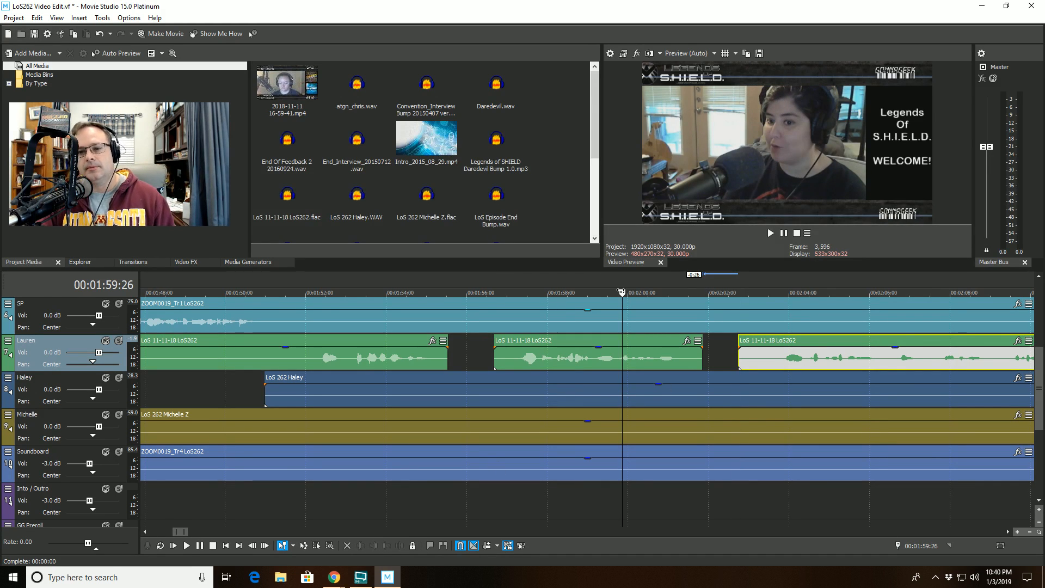
pyautogui.press('space')
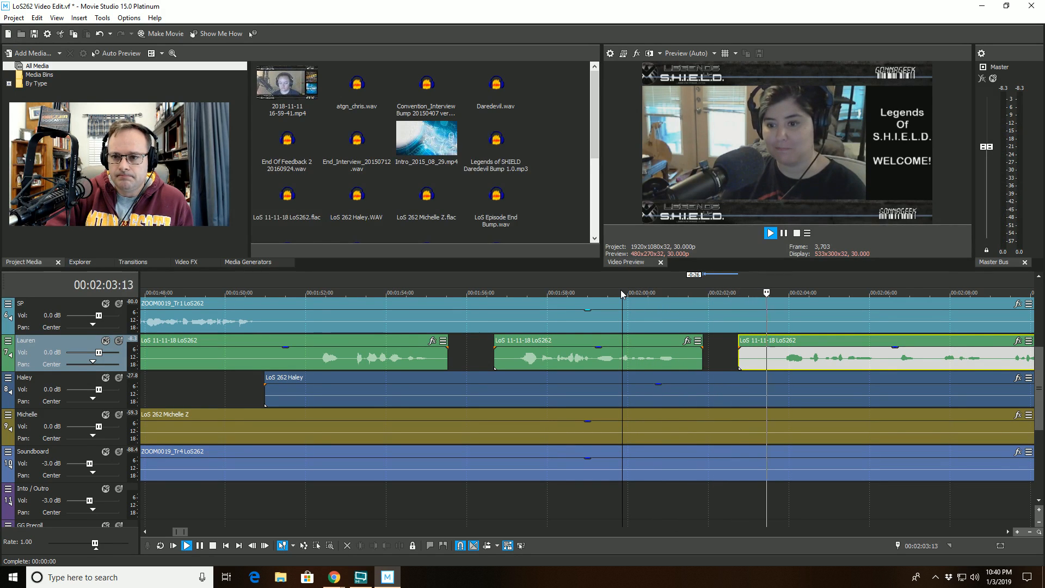
pyautogui.scroll(2, 874, 388)
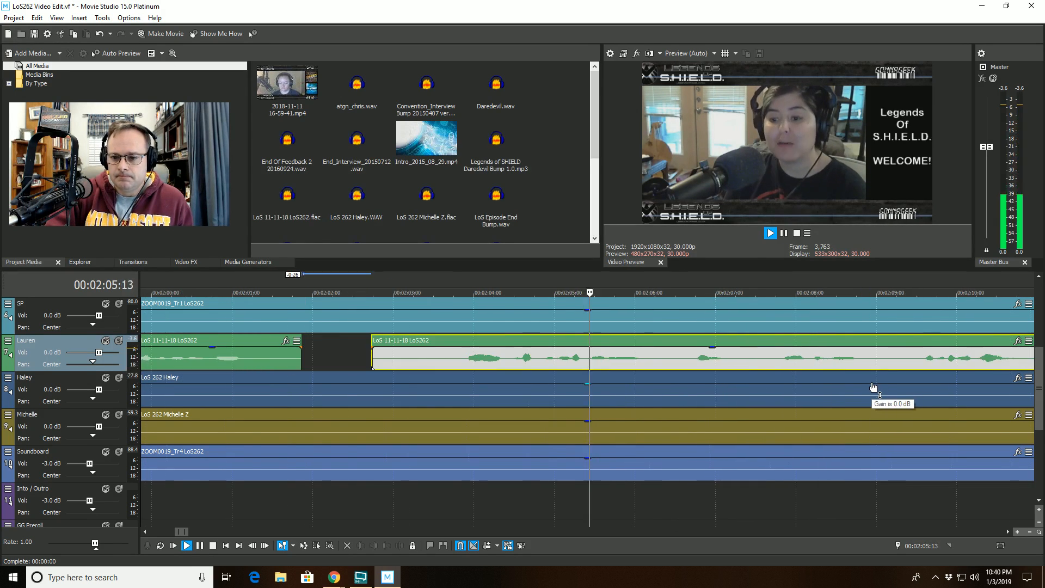
pyautogui.scroll(-3, 871, 384)
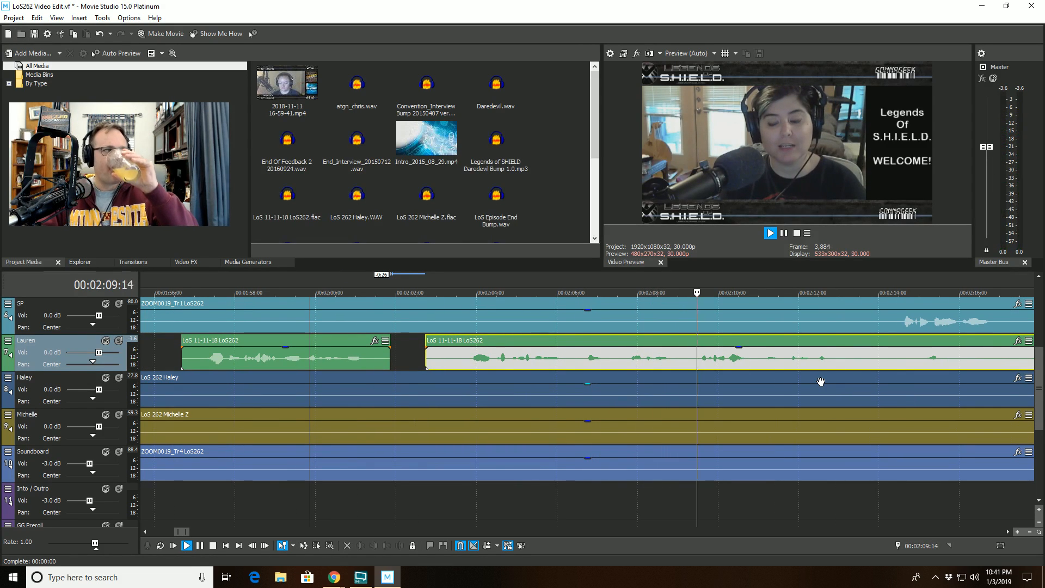
pyautogui.scroll(-1, 820, 381)
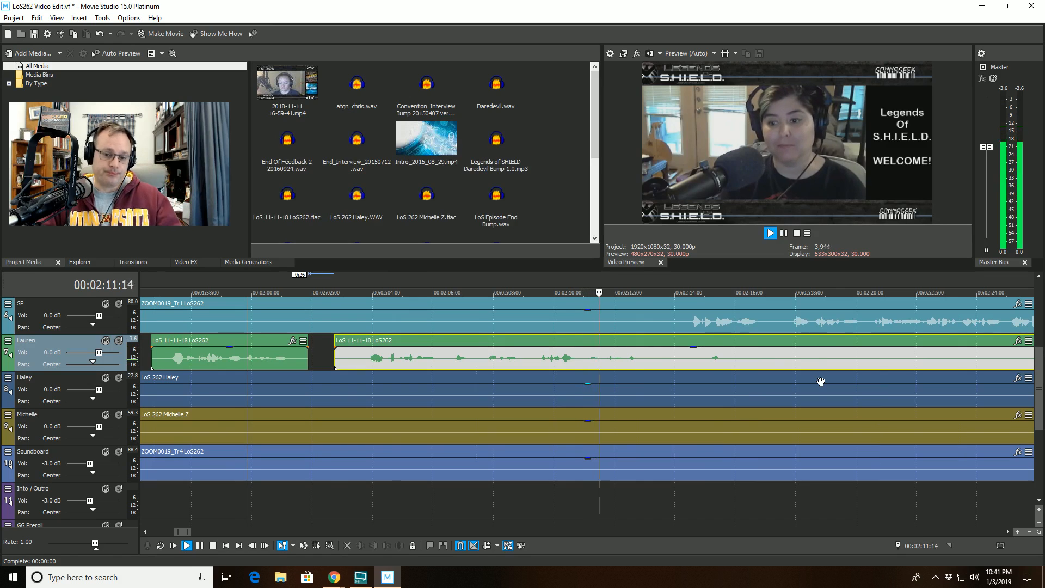
pyautogui.click(581, 295)
pyautogui.press('space')
pyautogui.scroll(3, 589, 387)
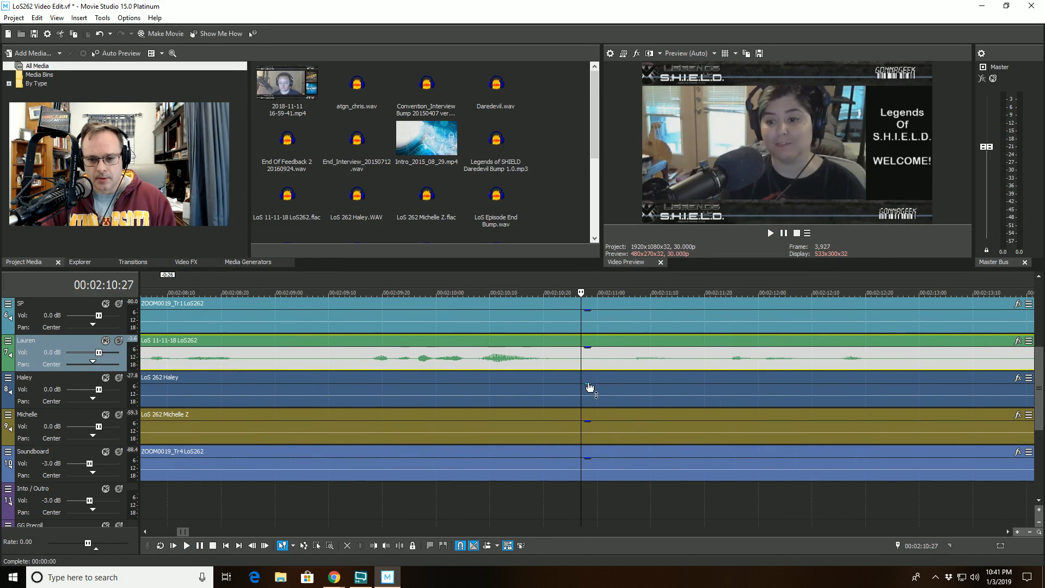
pyautogui.click(403, 547)
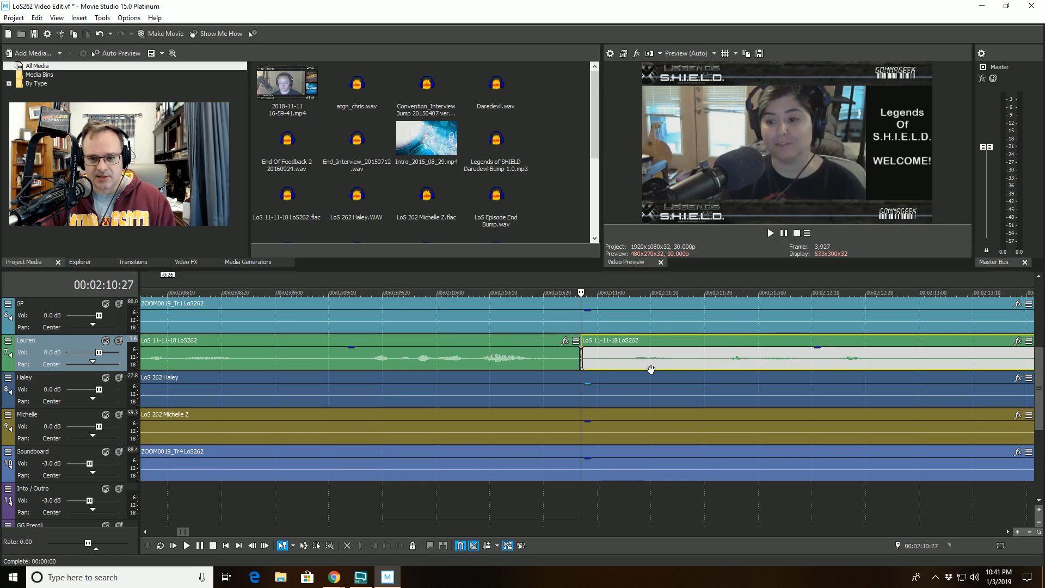
pyautogui.click(705, 343)
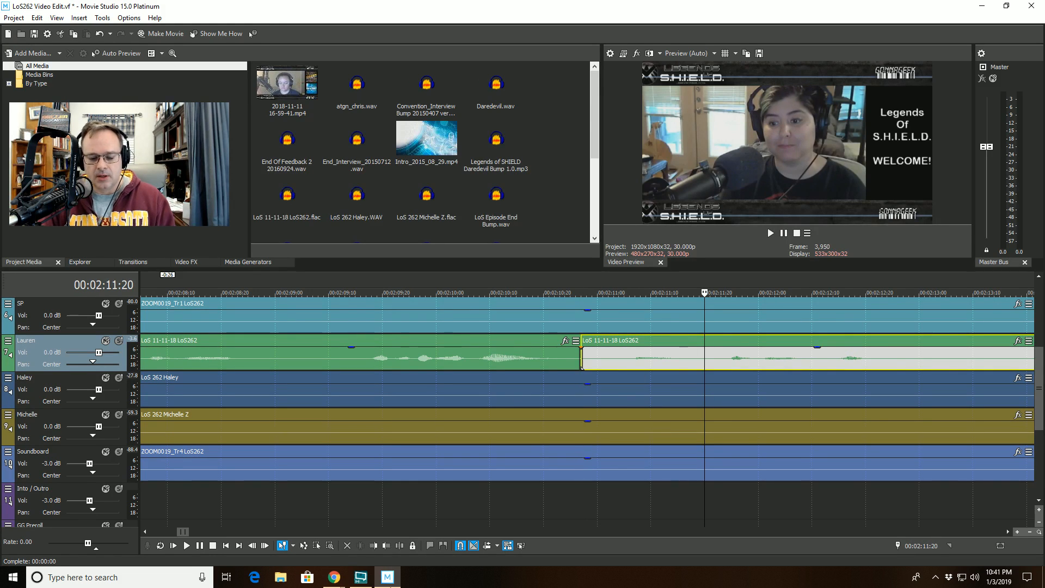
pyautogui.click(374, 545)
# - Play back the edited stretch of the Lauren track to review the cuts
pyautogui.scroll(-3, 583, 416)
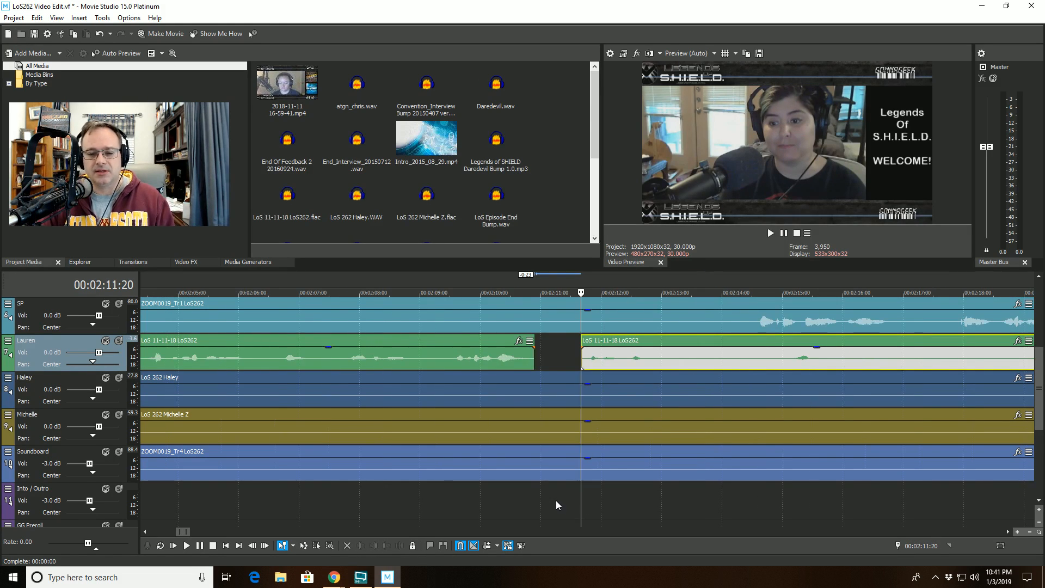
pyautogui.scroll(-2, 556, 501)
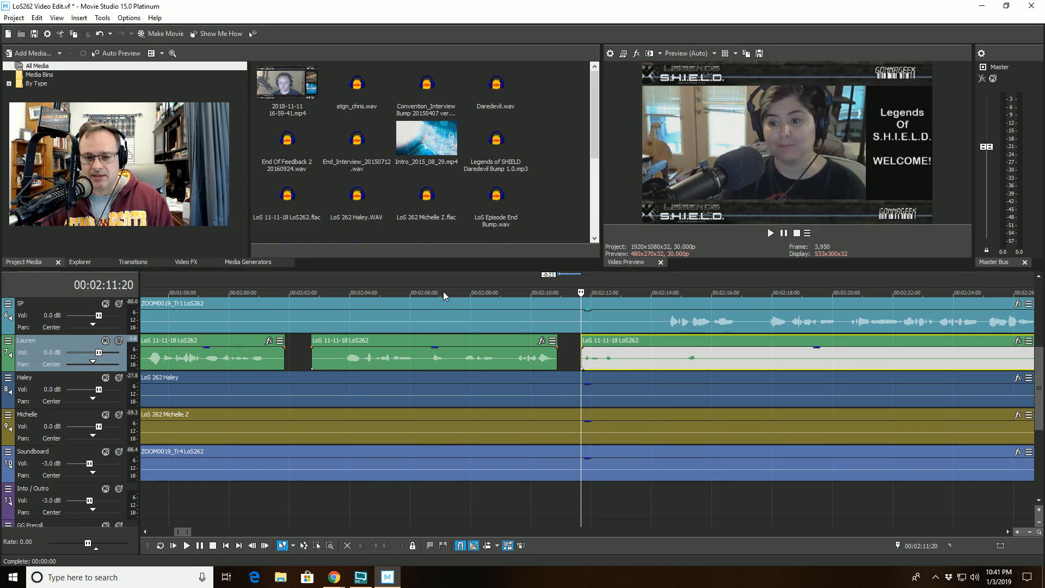
pyautogui.click(414, 289)
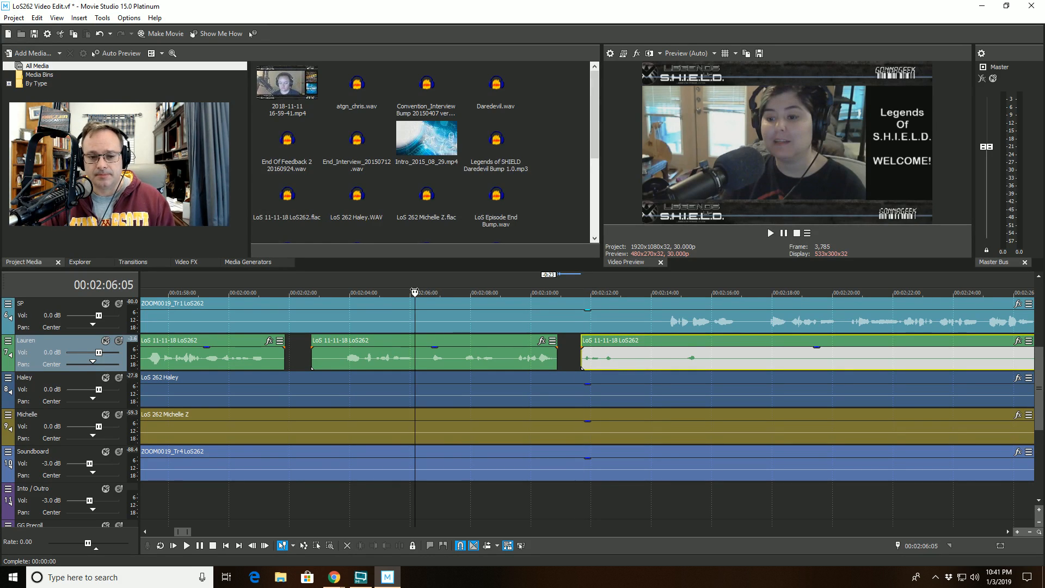
pyautogui.press('space')
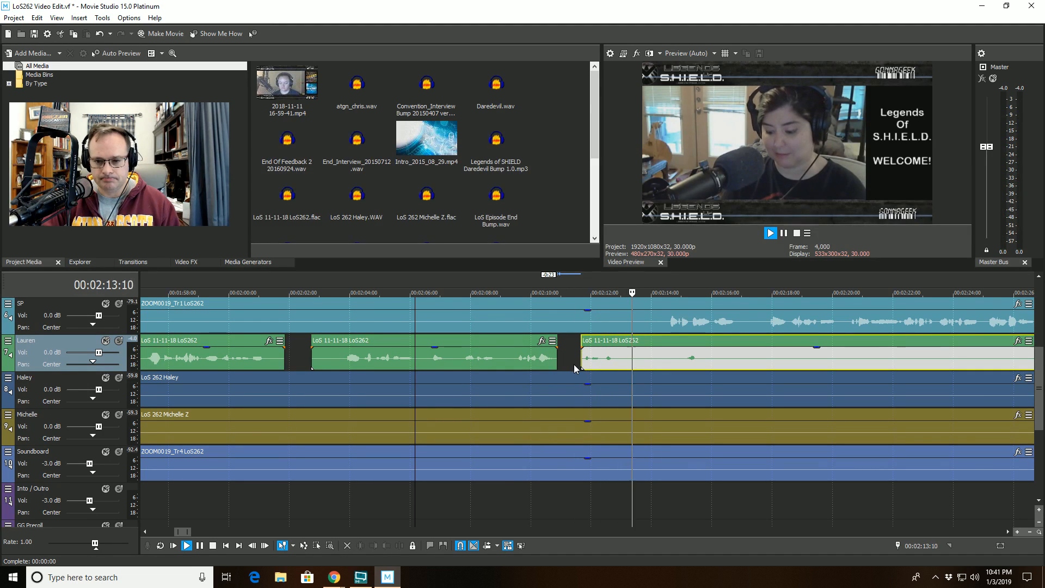
pyautogui.scroll(-2, 573, 364)
pyautogui.scroll(2, 574, 364)
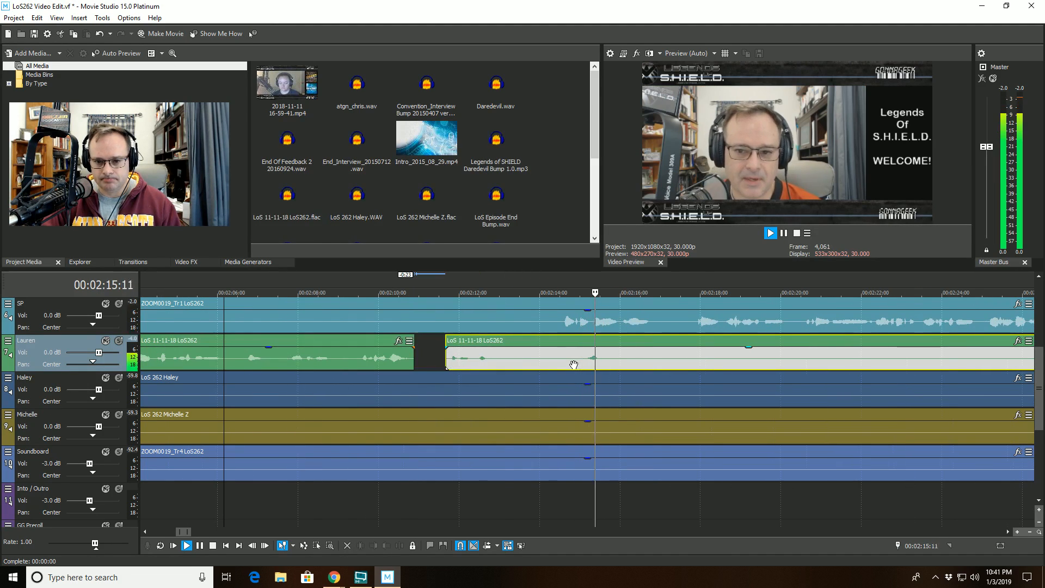
# - Stop playback, split the Lauren clip at the playhead, and trim the start of the later part to remove a stretch
pyautogui.click(558, 351)
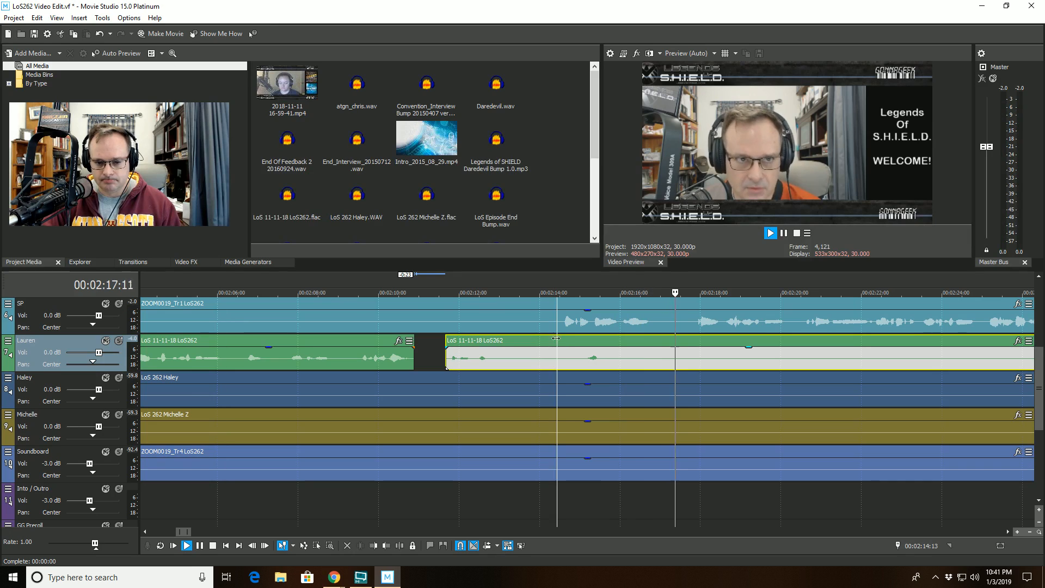
pyautogui.press('space')
pyautogui.click(402, 545)
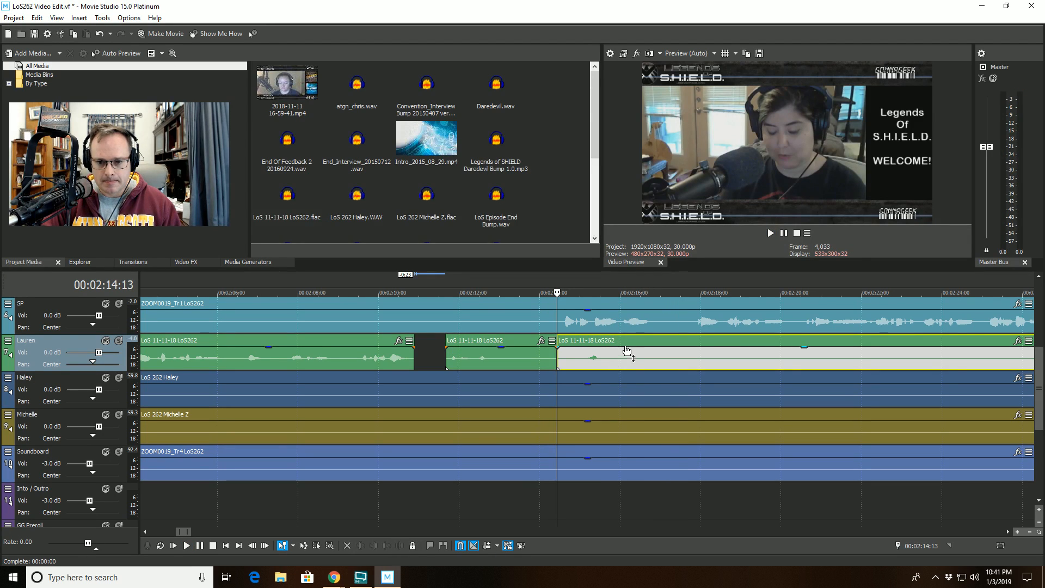
pyautogui.click(626, 351)
pyautogui.click(374, 546)
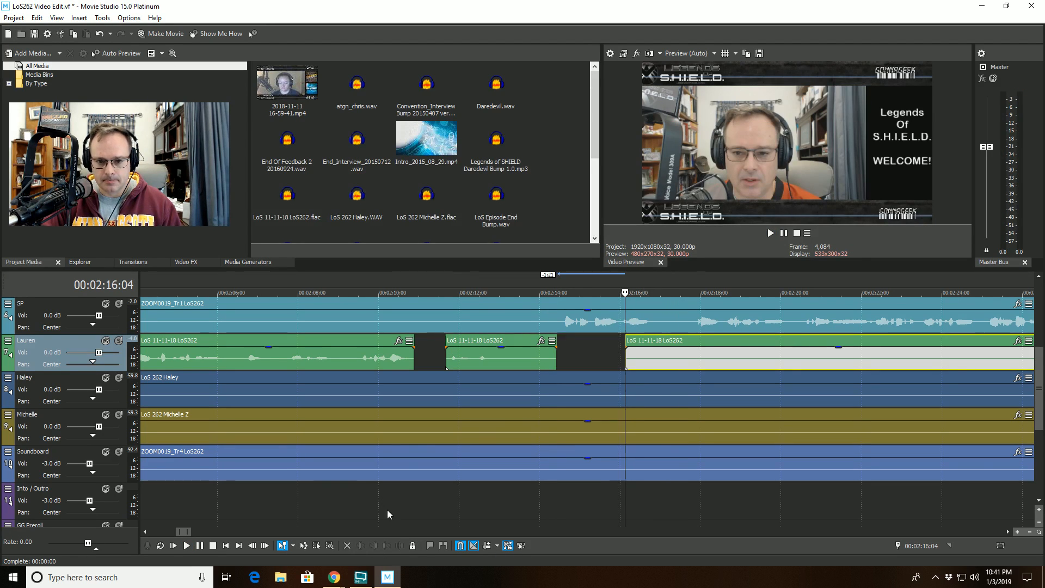
# - Play back from just before the new cut and follow the edited Lauren track along the timeline
pyautogui.click(523, 297)
pyautogui.press('space')
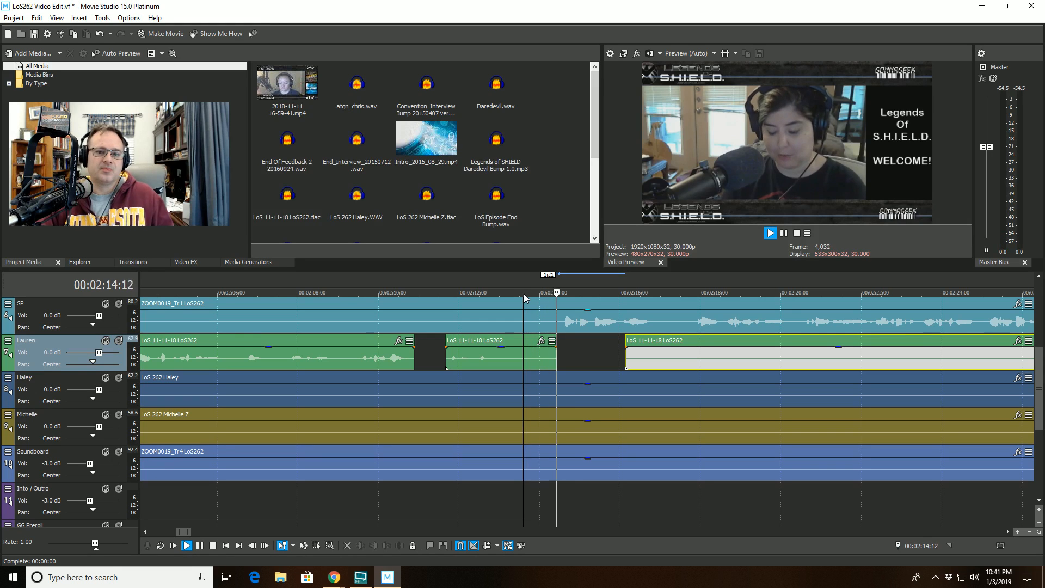
pyautogui.scroll(-2, 642, 406)
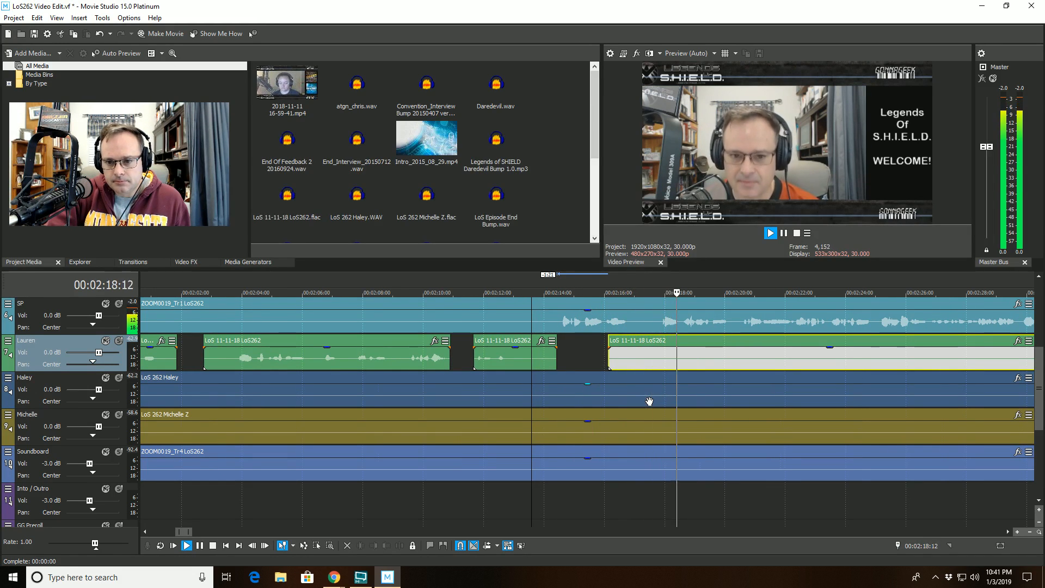
pyautogui.scroll(-1, 649, 401)
pyautogui.scroll(-1, 649, 401)
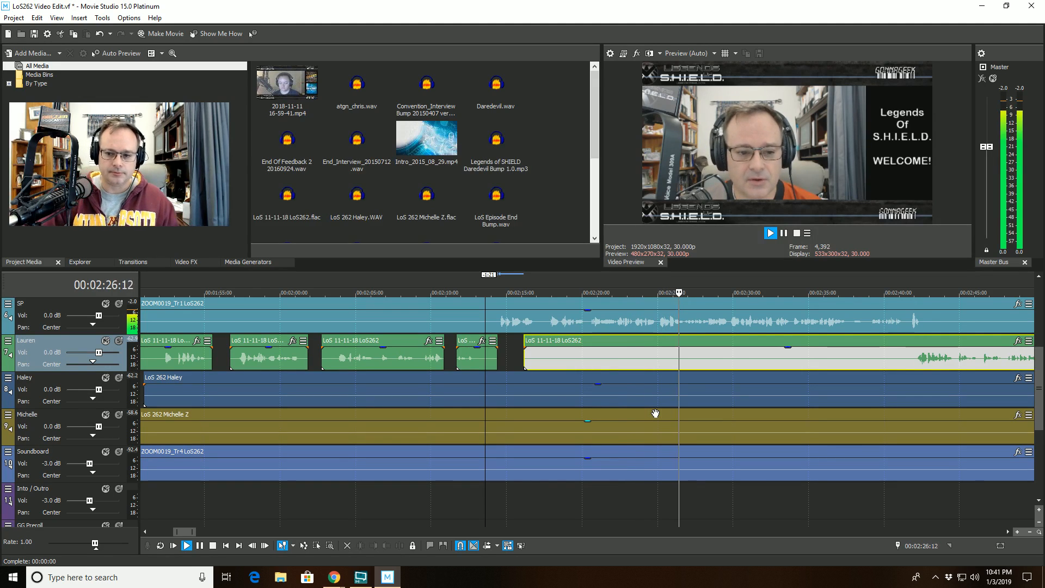
pyautogui.scroll(-1, 800, 461)
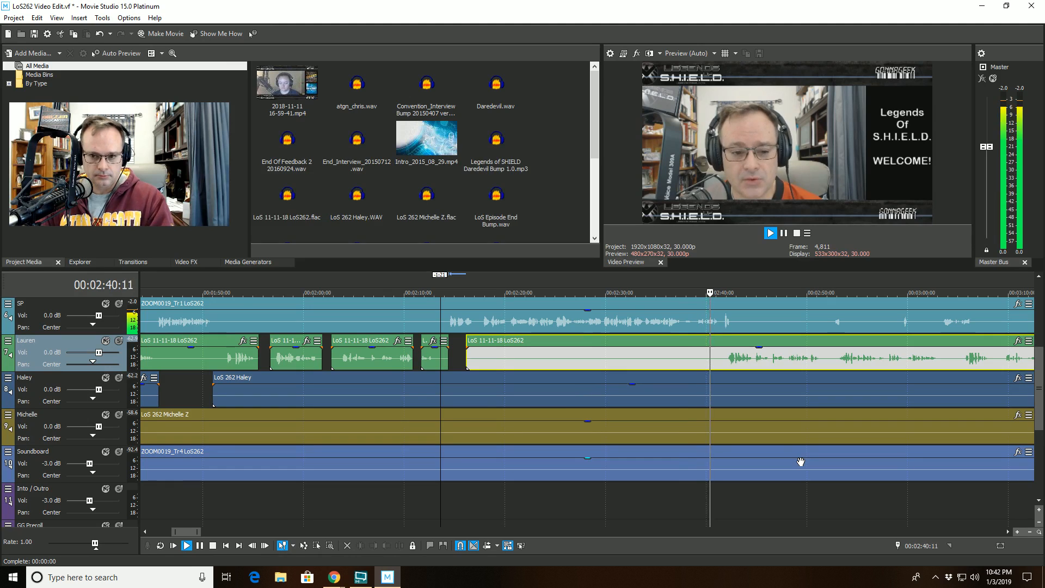
pyautogui.scroll(2, 615, 340)
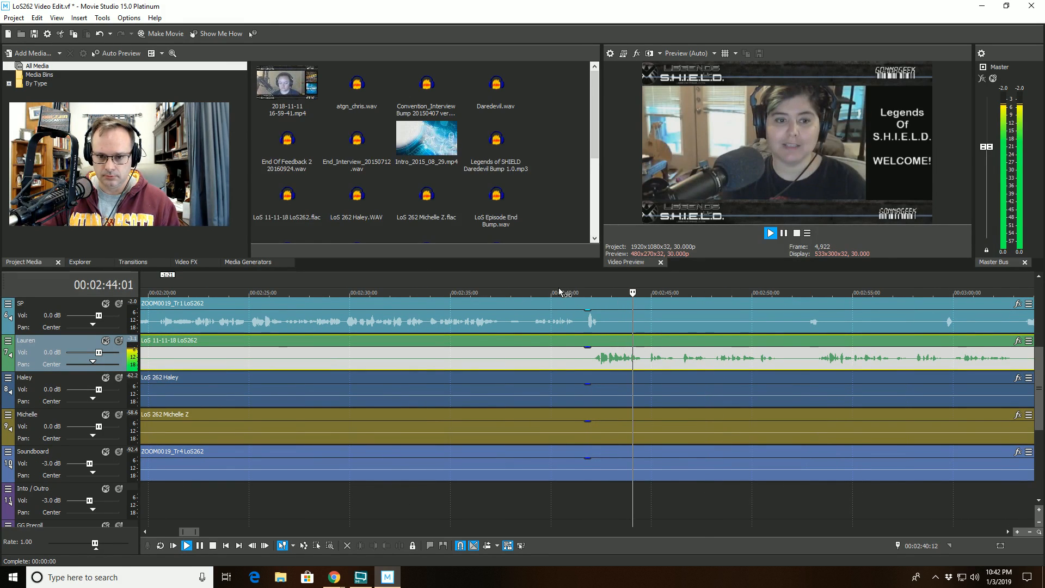
# - Stop playback, split the SP clip at the playhead, and trim the start of its later part to remove a stretch
pyautogui.press('space')
pyautogui.scroll(4, 583, 320)
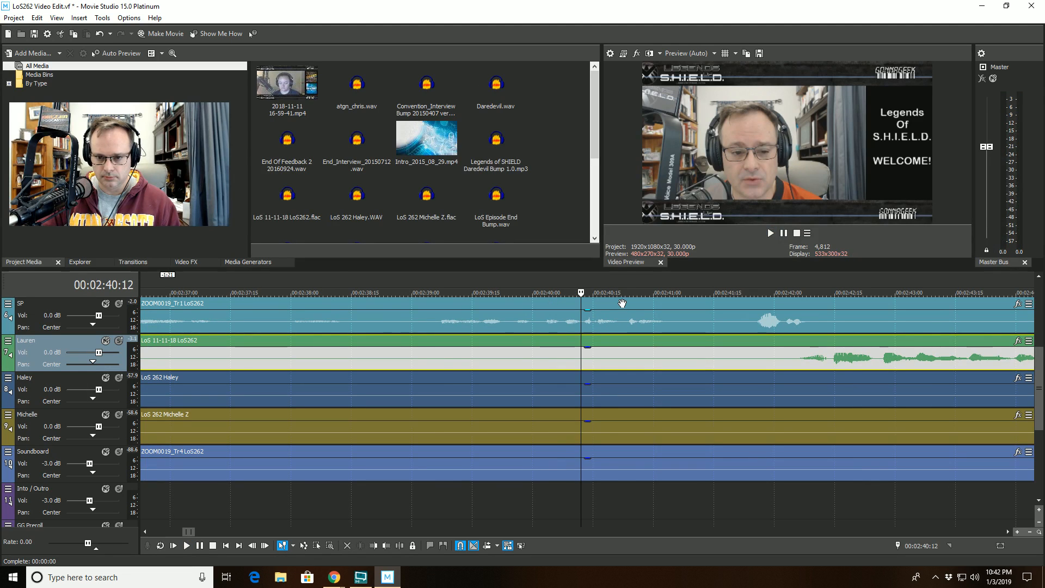
pyautogui.click(624, 304)
pyautogui.click(402, 549)
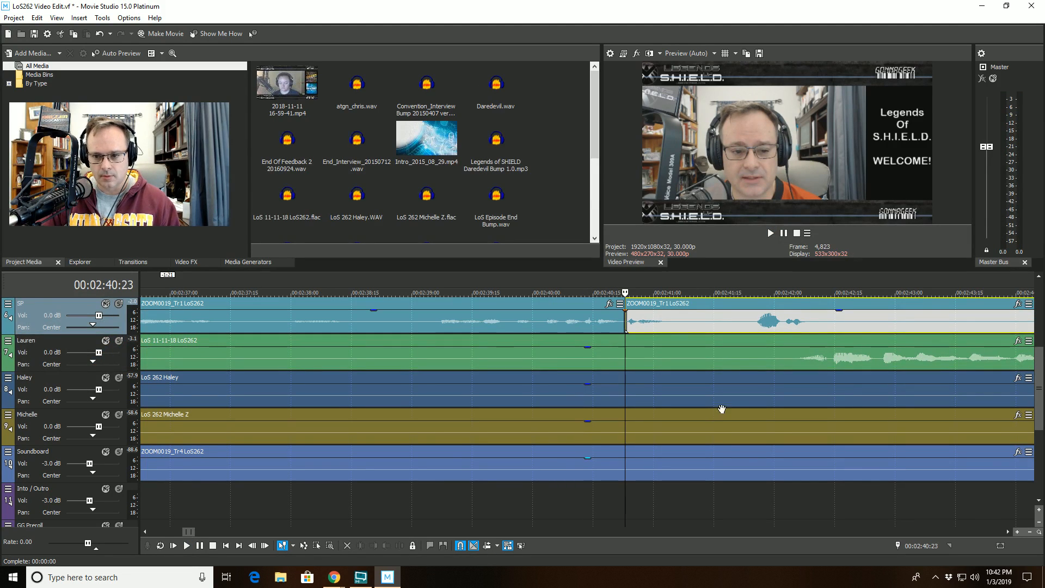
pyautogui.click(835, 304)
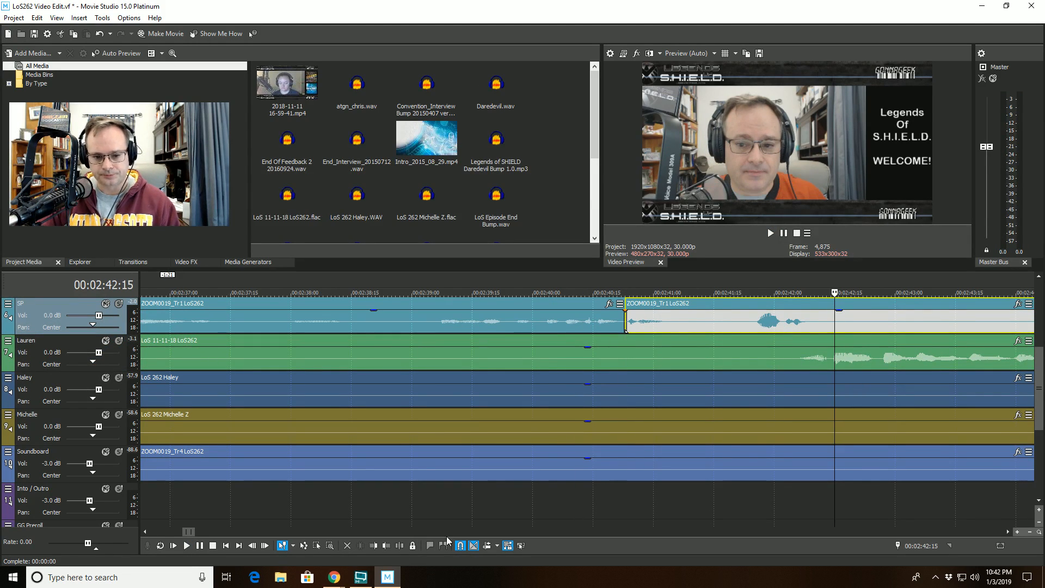
pyautogui.click(374, 545)
# - Play back the SP track from just before the new cut to review it
pyautogui.click(470, 330)
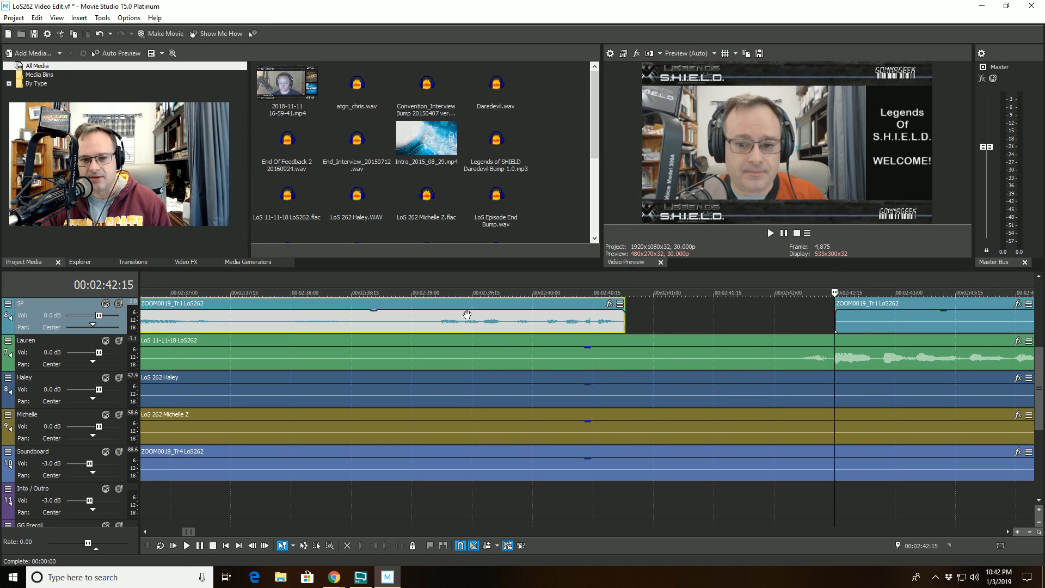
pyautogui.click(431, 294)
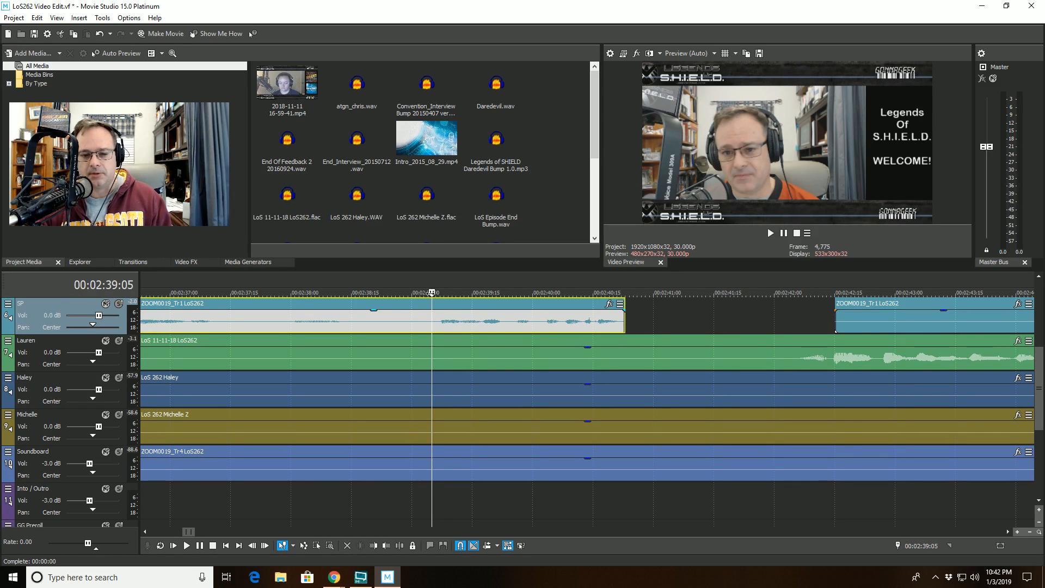
pyautogui.press('space')
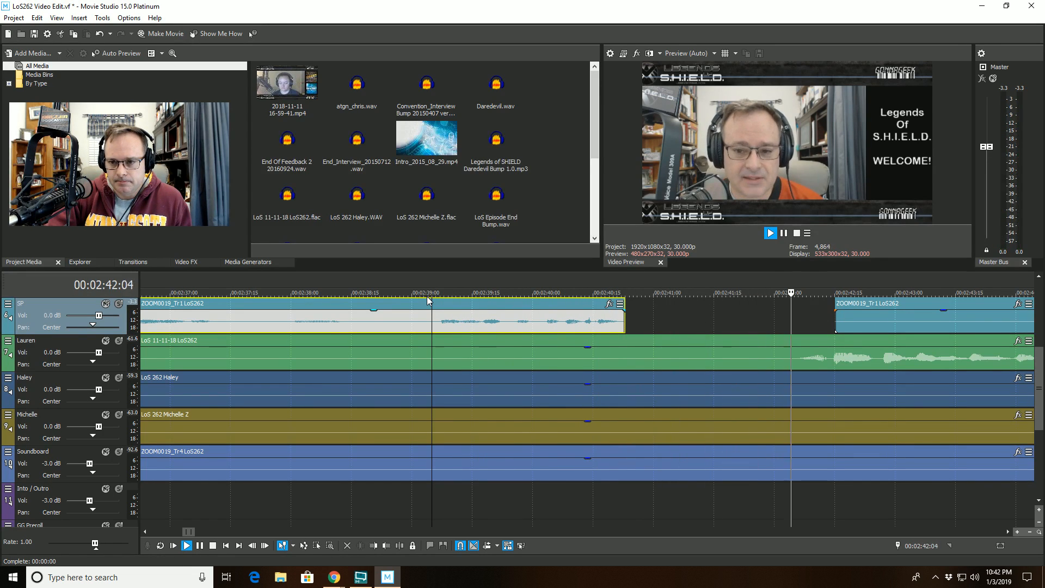
pyautogui.scroll(-2, 568, 365)
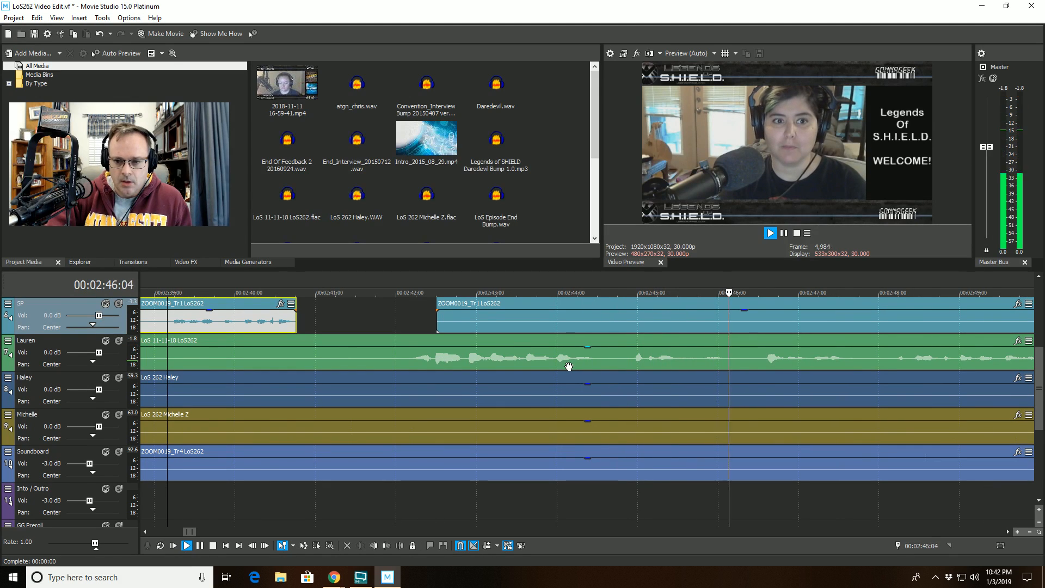
# - Undo the SP trim and redo it
pyautogui.click(692, 296)
pyautogui.hotkey('ctrl', 'z')
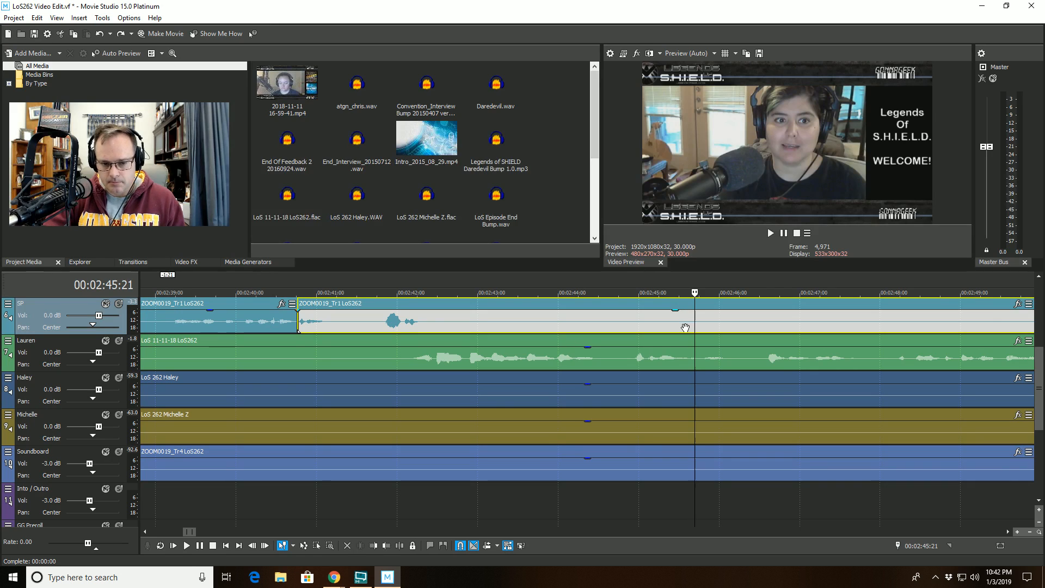
pyautogui.click(121, 35)
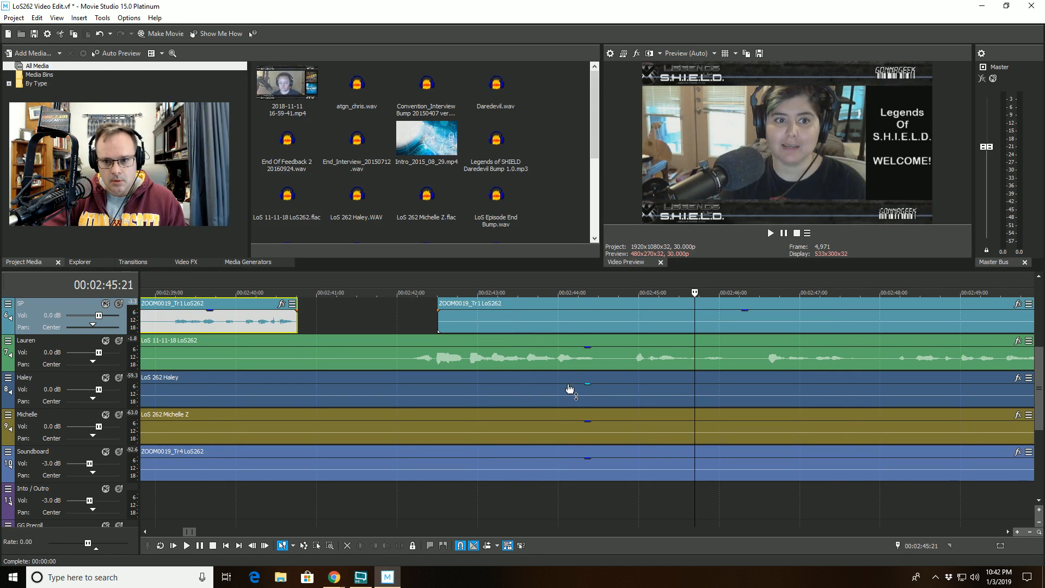
# - Split the Lauren clip at a point further on and trim the start of the later part
pyautogui.scroll(3, 569, 389)
pyautogui.click(586, 365)
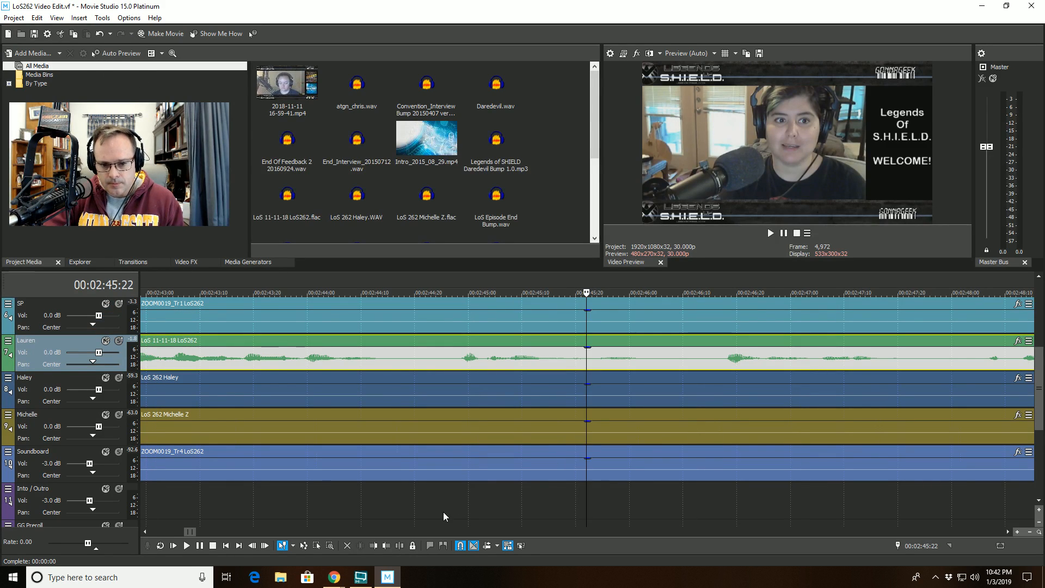
pyautogui.click(400, 545)
pyautogui.scroll(2, 641, 392)
pyautogui.click(691, 359)
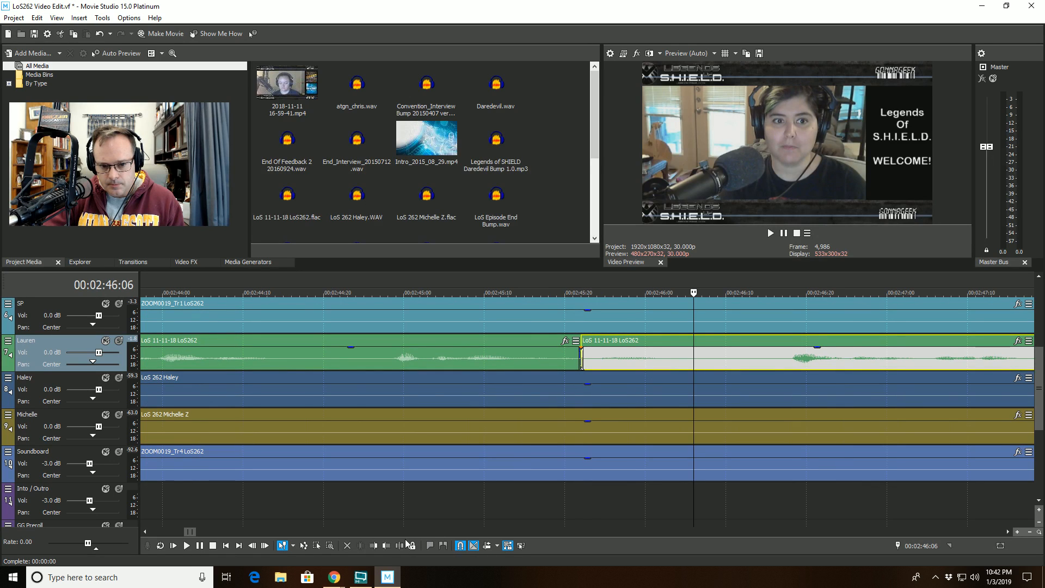
pyautogui.click(373, 545)
# - Replay from before the last Lauren cut, then trim the start of the later SP clip to the playhead
pyautogui.click(381, 293)
pyautogui.press('space')
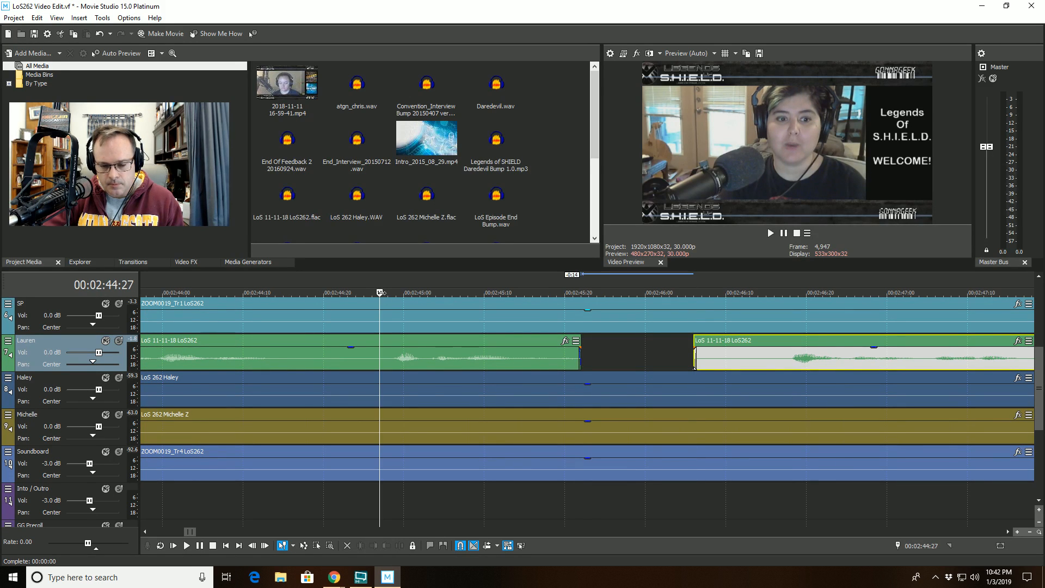
pyautogui.scroll(-2, 381, 312)
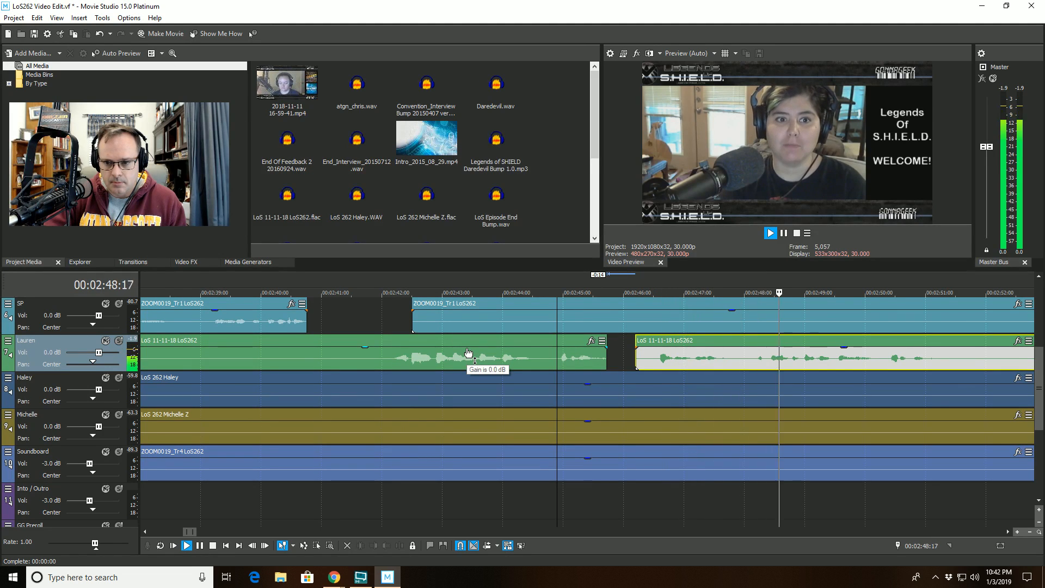
pyautogui.scroll(-1, 466, 354)
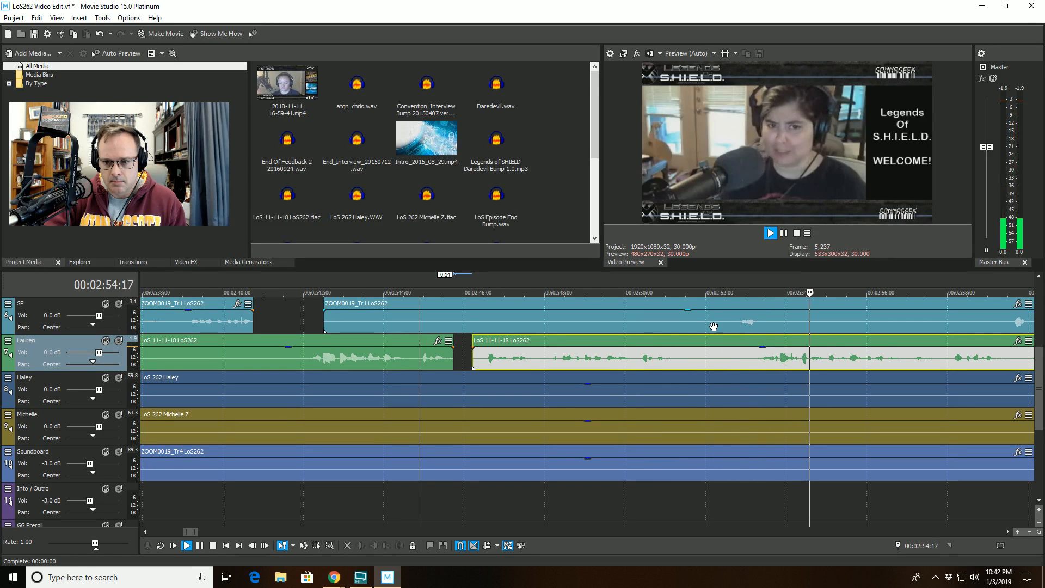
pyautogui.click(728, 306)
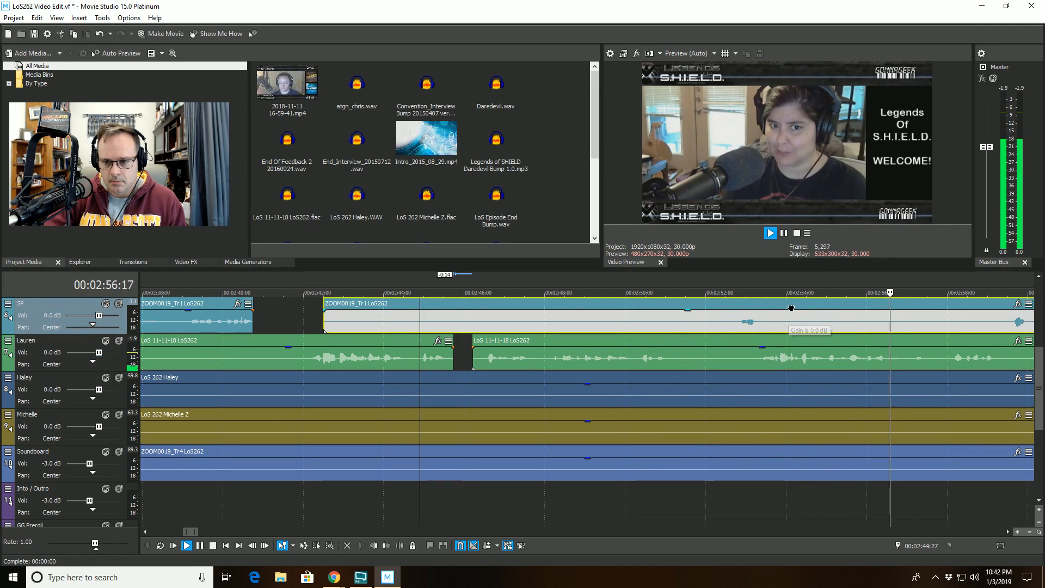
pyautogui.press('space')
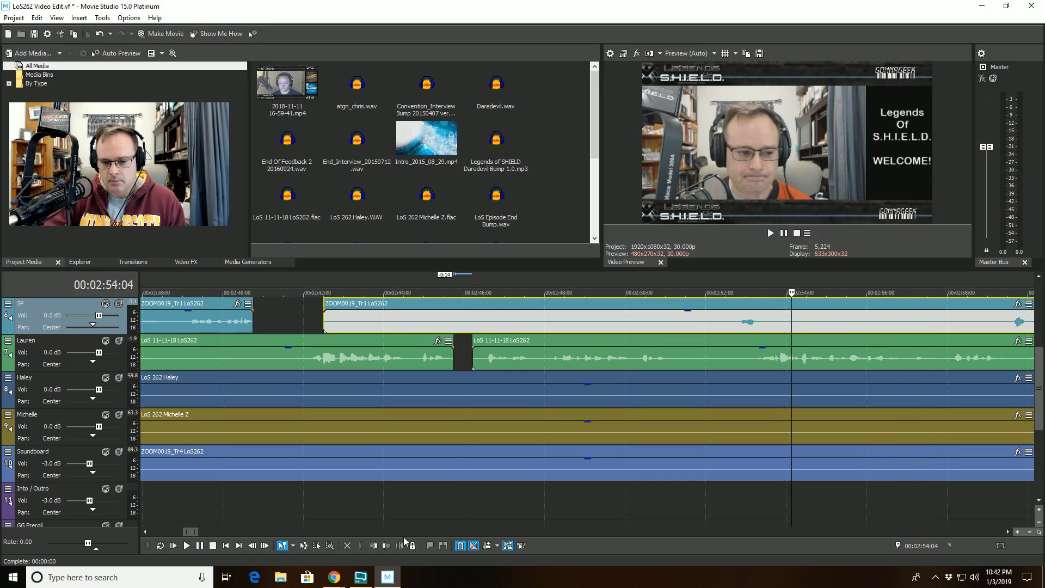
pyautogui.click(373, 546)
# - Play back the timeline from before the latest cuts to review the edits across the tracks
pyautogui.click(630, 289)
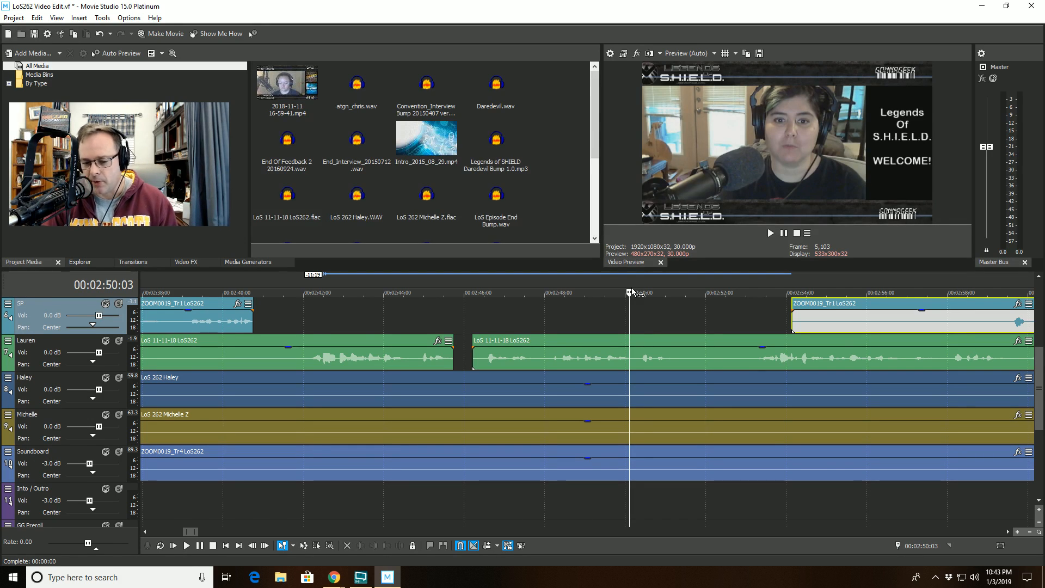
pyautogui.press('space')
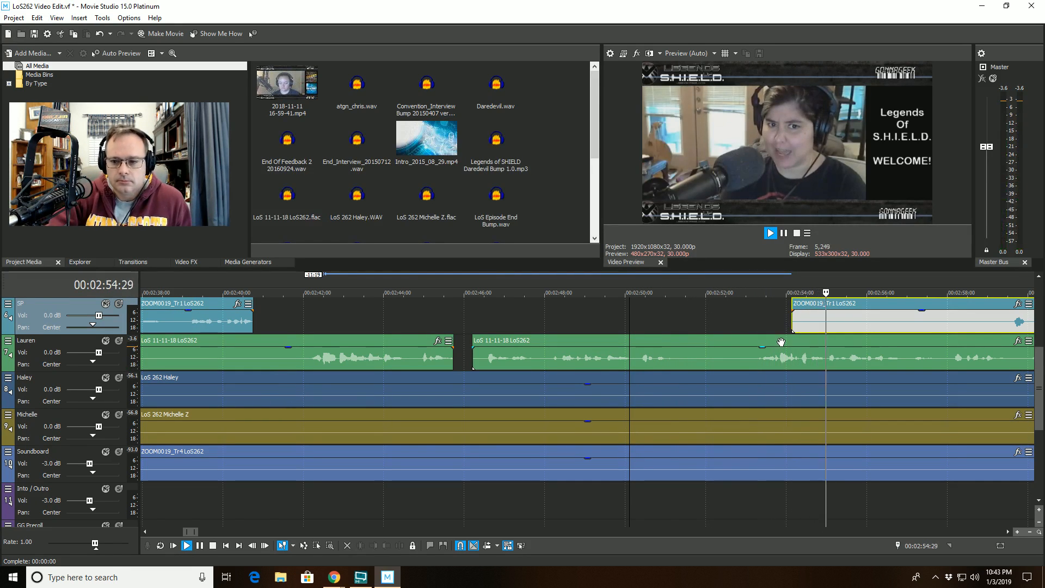
pyautogui.scroll(-2, 780, 341)
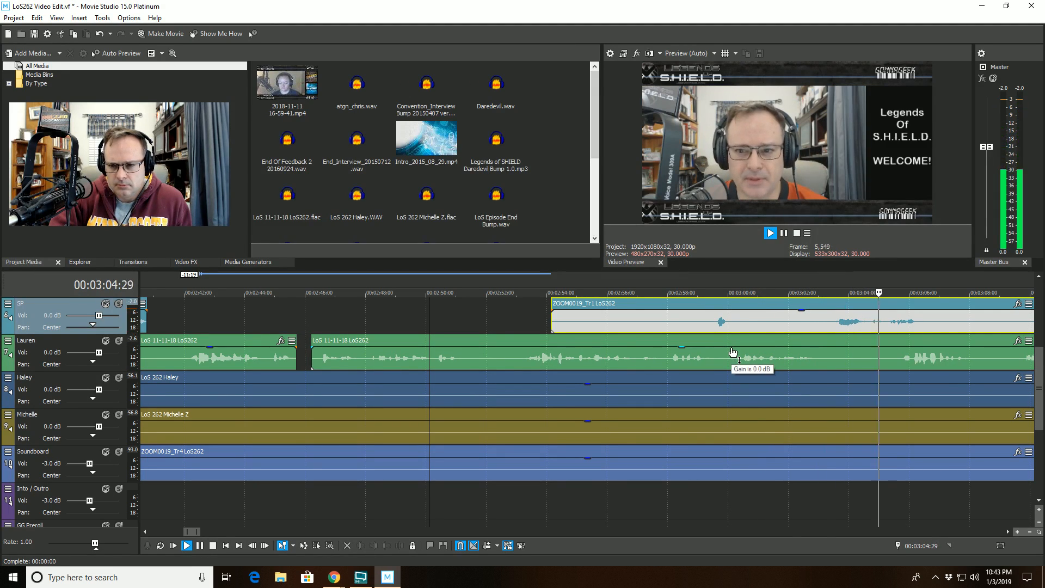
pyautogui.scroll(-2, 733, 343)
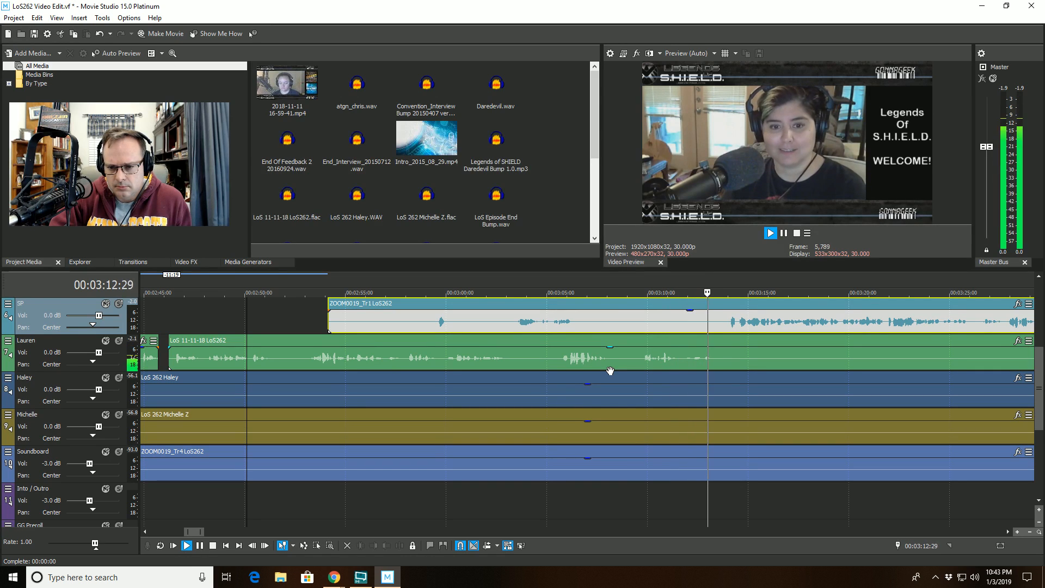
pyautogui.scroll(-1, 610, 369)
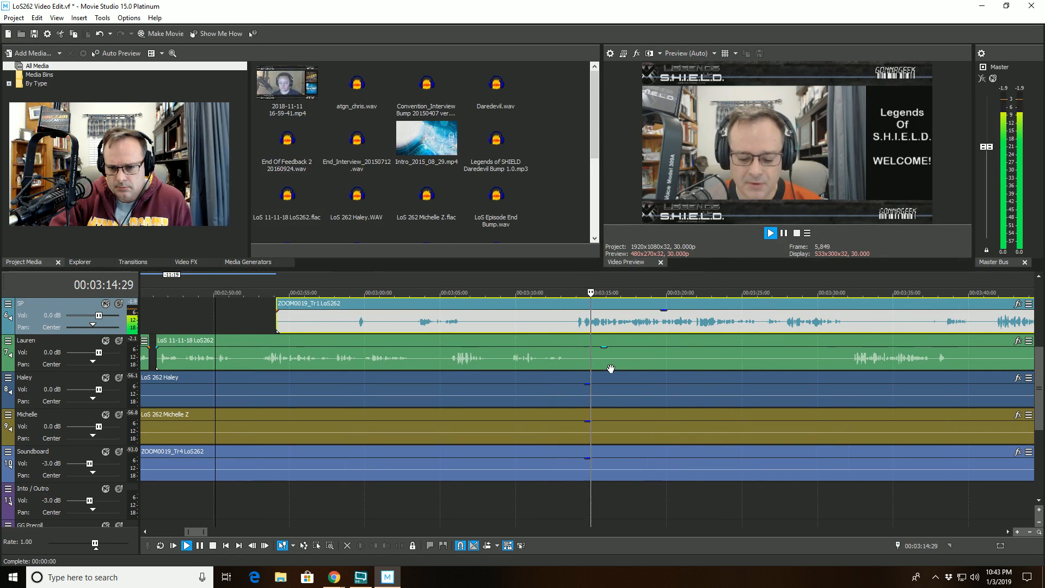
pyautogui.scroll(-1, 610, 368)
pyautogui.scroll(-1, 610, 368)
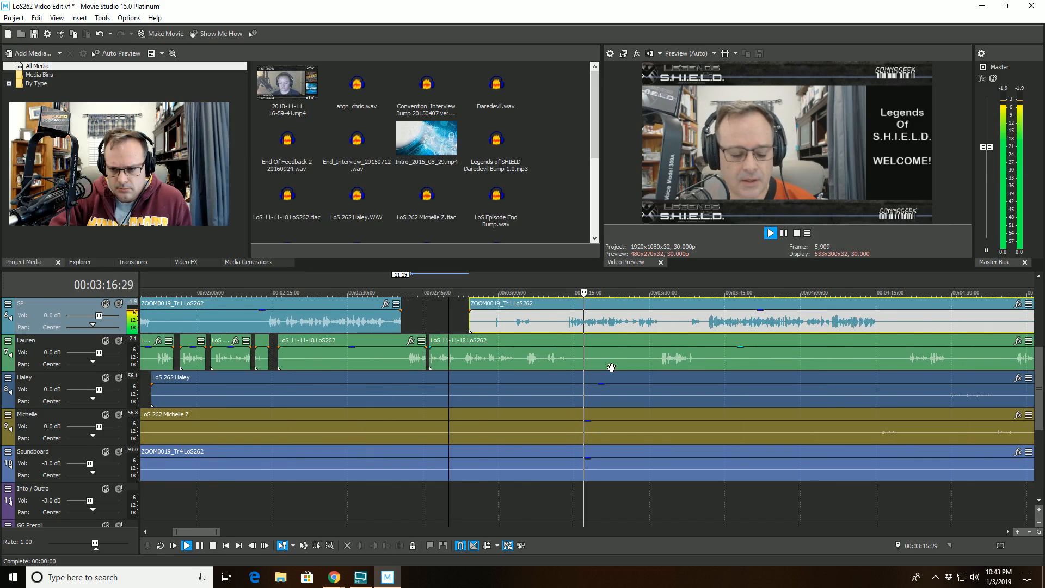
pyautogui.scroll(-1, 611, 368)
pyautogui.scroll(-1, 610, 368)
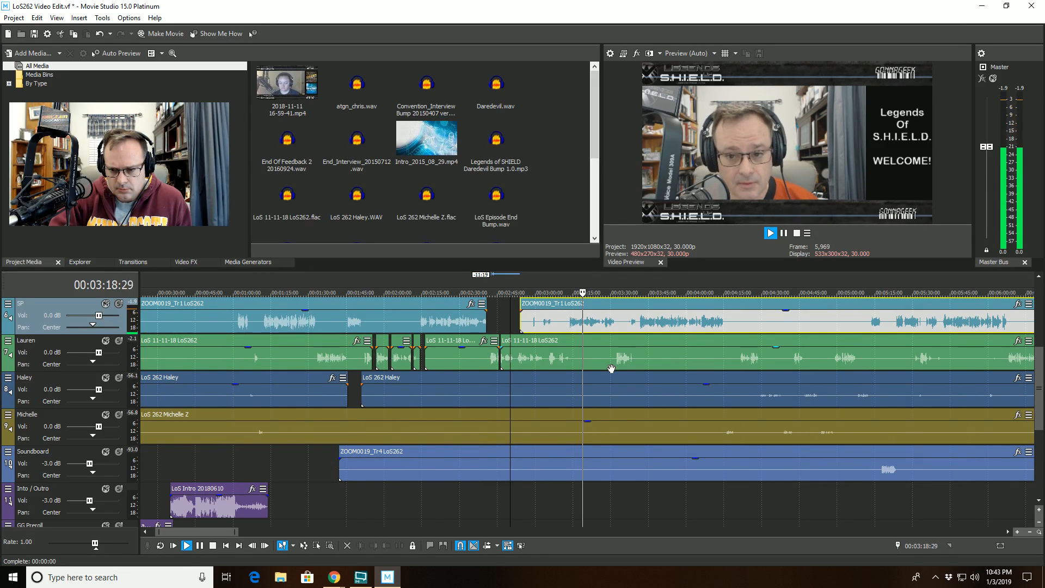
pyautogui.scroll(3, 631, 369)
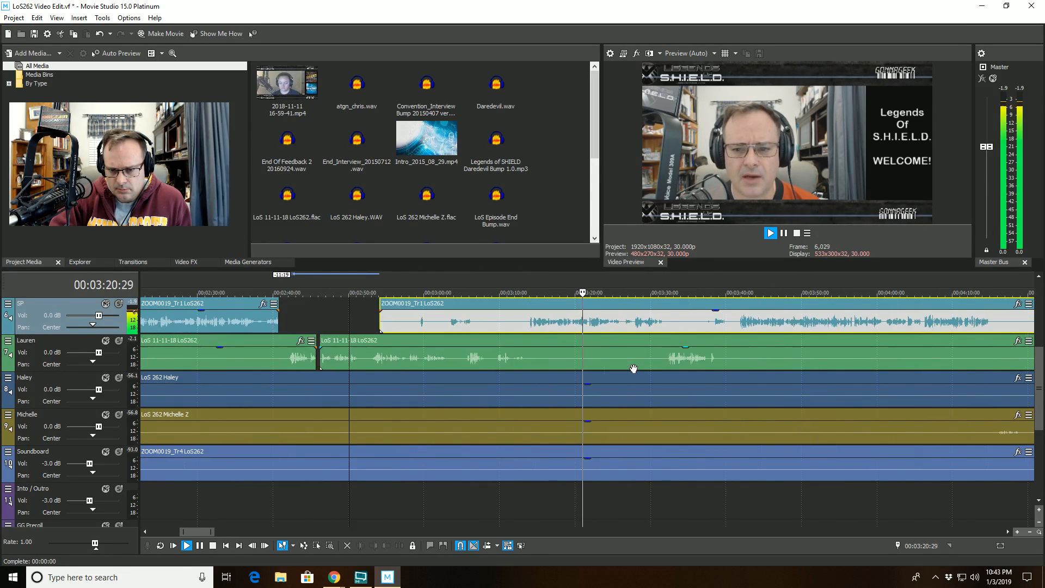
pyautogui.scroll(3, 633, 368)
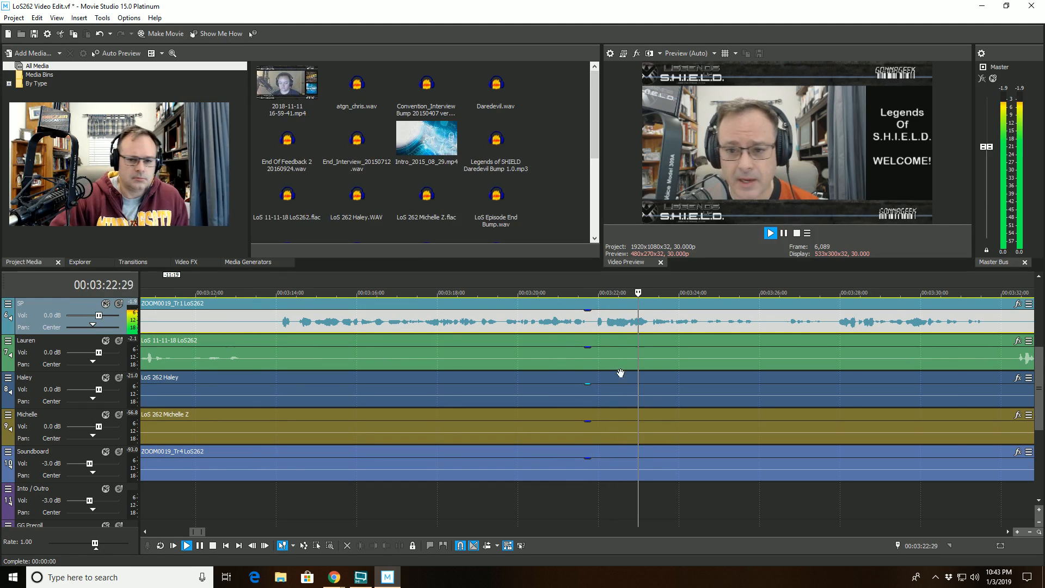
pyautogui.click(504, 291)
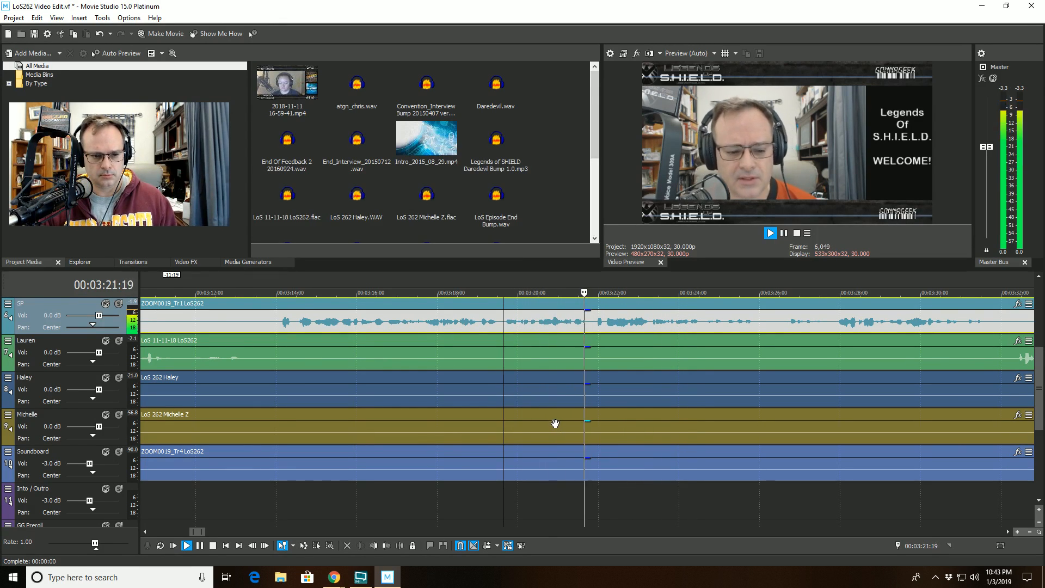
pyautogui.click(492, 379)
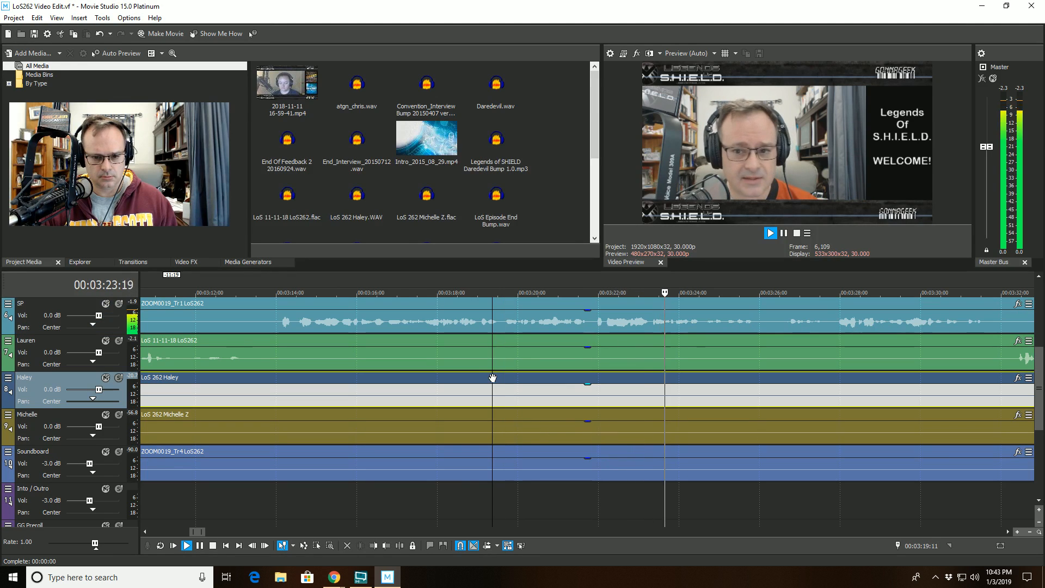
# - Split the Haley clip at about 00:03:19 and trim the start of the later part to about 00:03:24
pyautogui.click(401, 545)
pyautogui.click(688, 391)
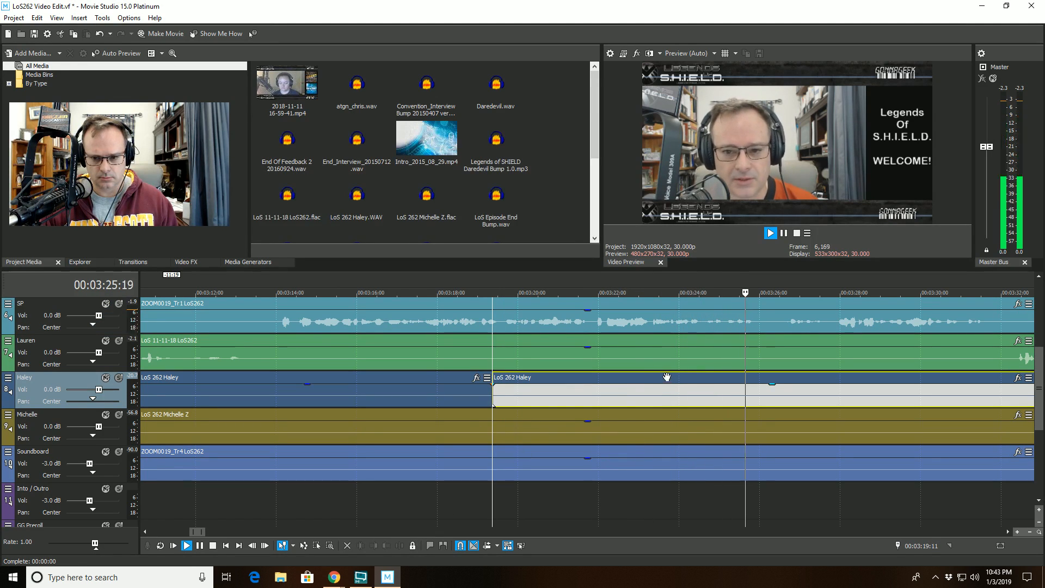
pyautogui.moveTo(510, 392); pyautogui.dragTo(706, 391)
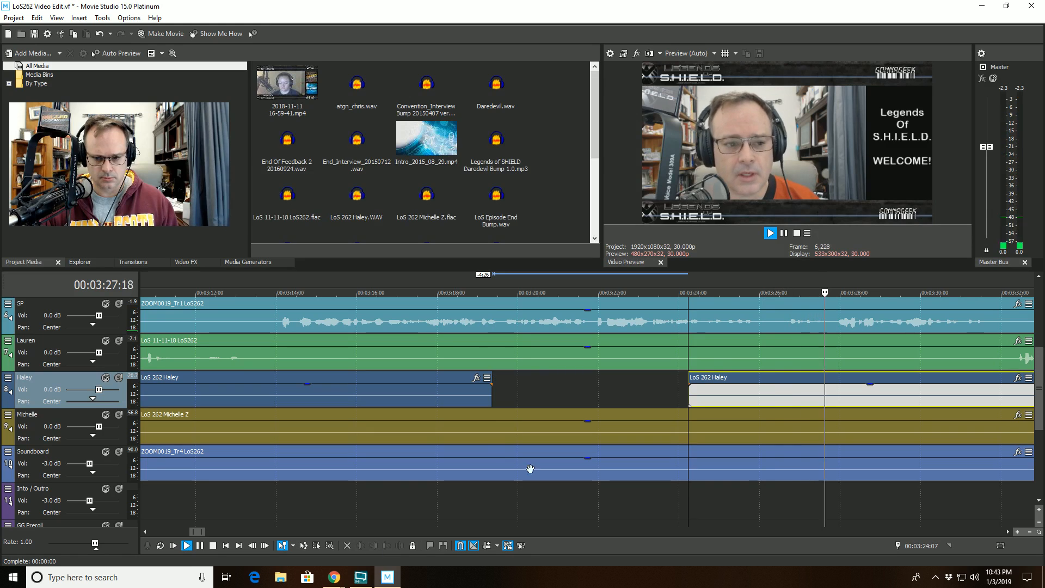
# - Split the SP clip at 00:03:40 and trim the start of the later part to about 00:03:41:24
pyautogui.scroll(-2, 706, 397)
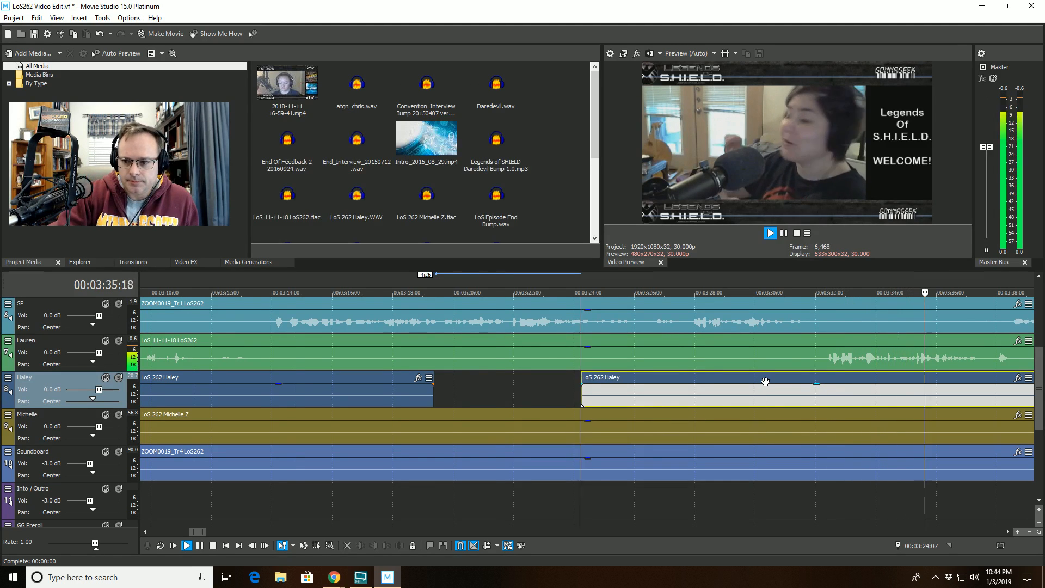
pyautogui.scroll(-2, 765, 381)
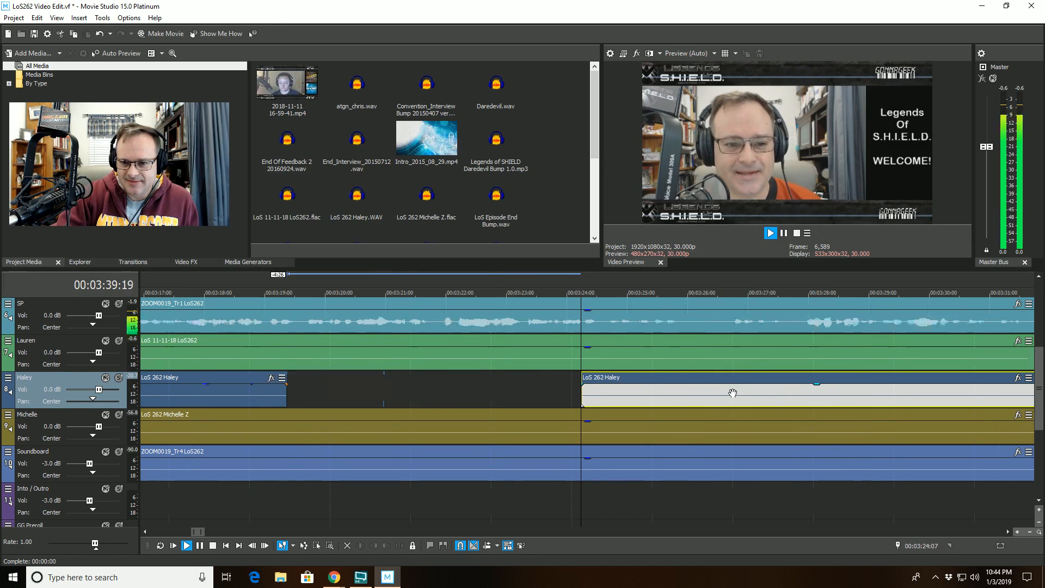
pyautogui.click(929, 355)
pyautogui.scroll(5, 848, 361)
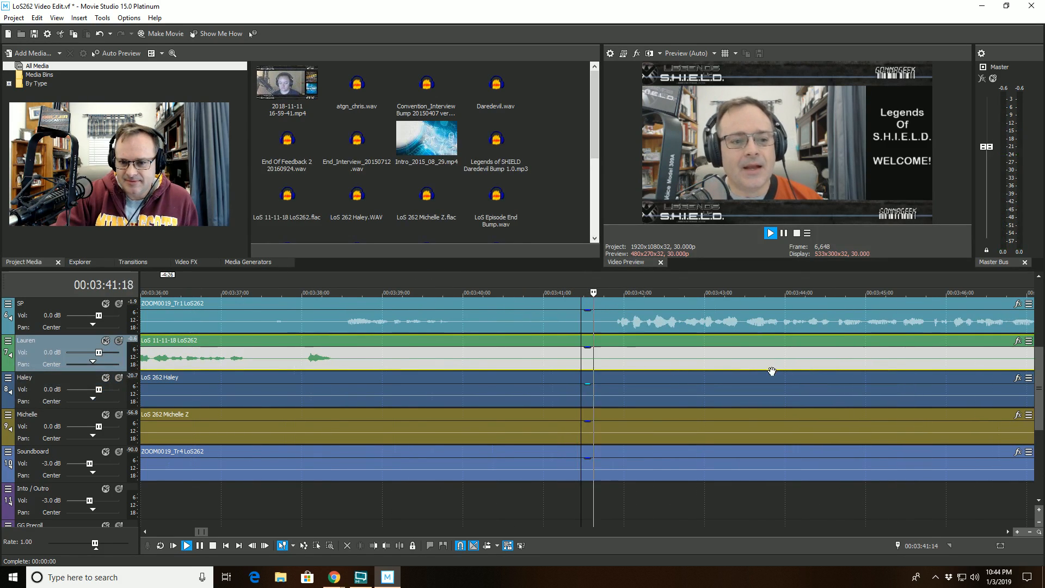
pyautogui.press('space')
pyautogui.click(462, 316)
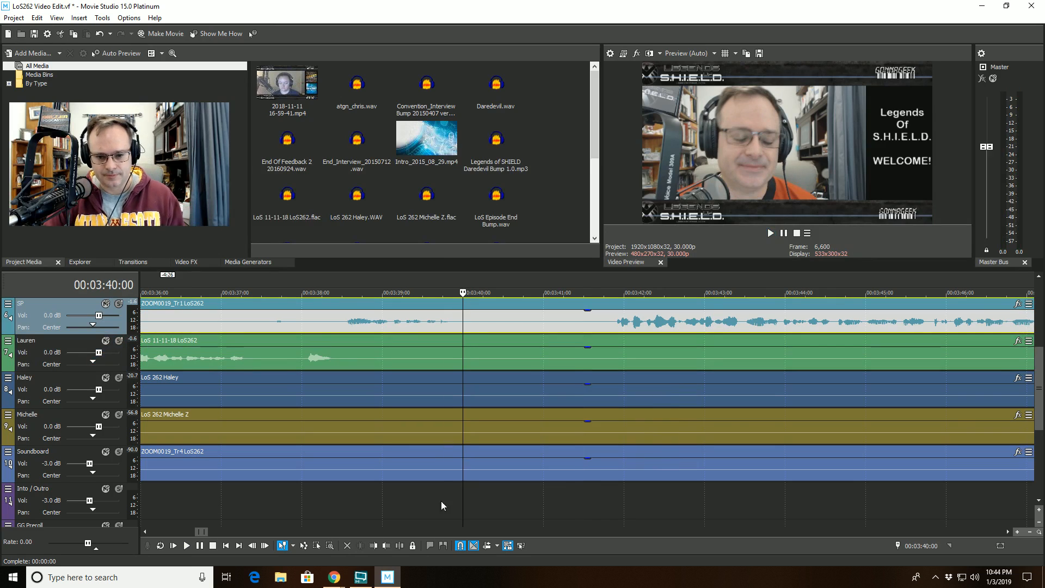
pyautogui.click(404, 545)
pyautogui.click(607, 307)
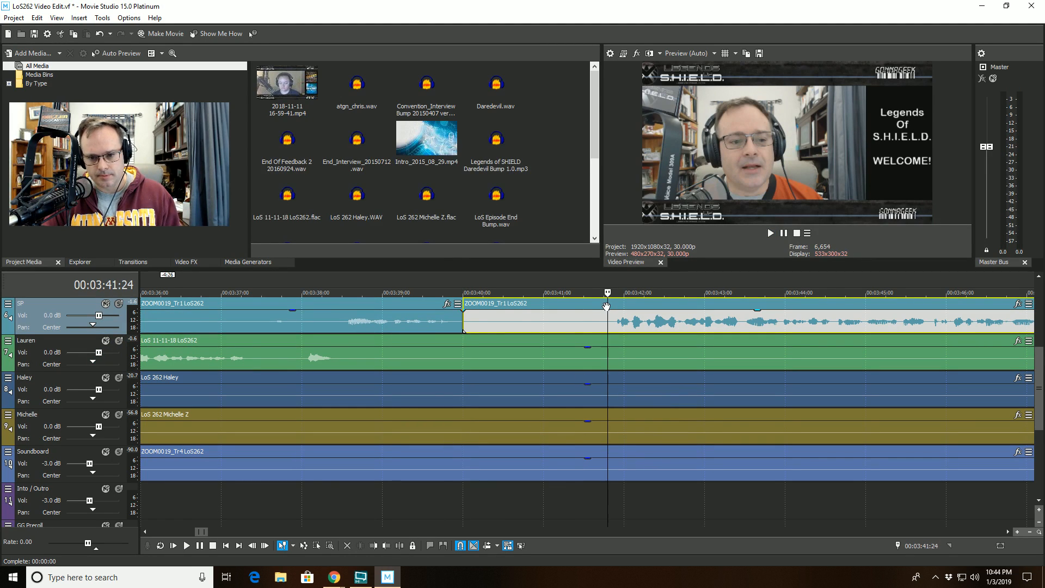
pyautogui.click(374, 545)
# - Play back the timeline from about 00:03:39 to review the SP cut and the following conversation
pyautogui.click(420, 381)
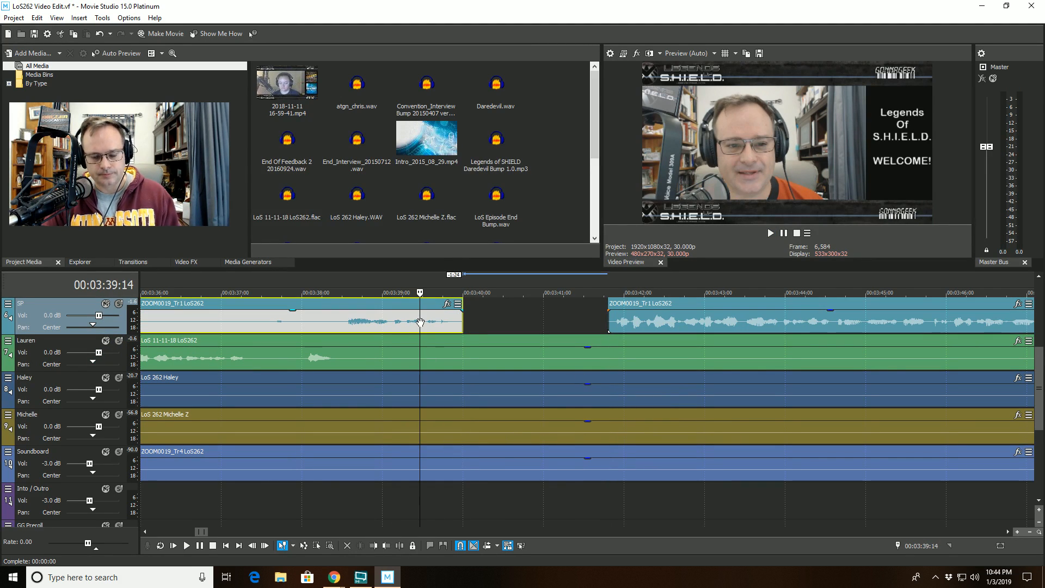
pyautogui.press('space')
pyautogui.scroll(-3, 501, 373)
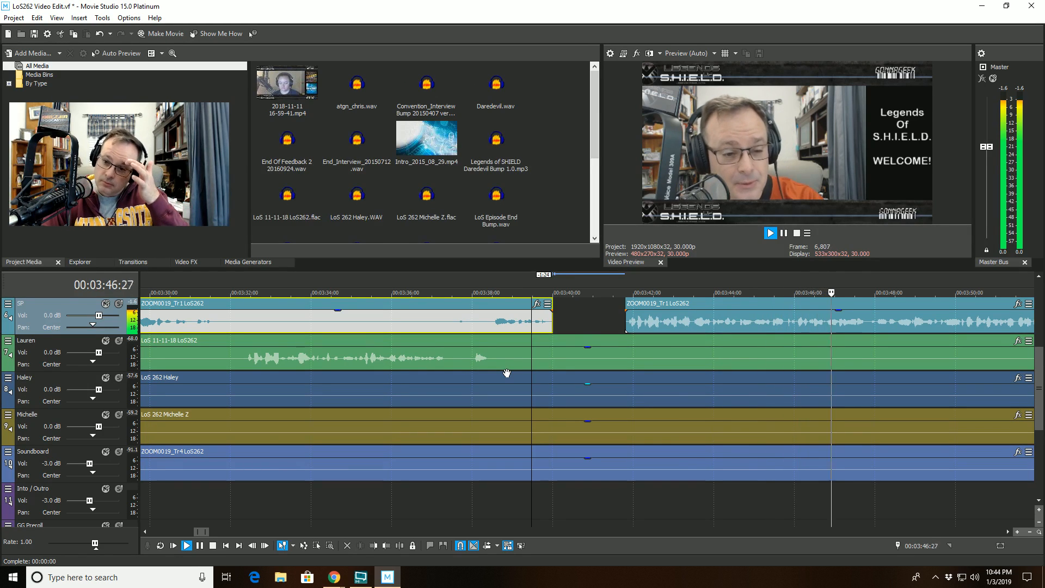
pyautogui.press('Down')
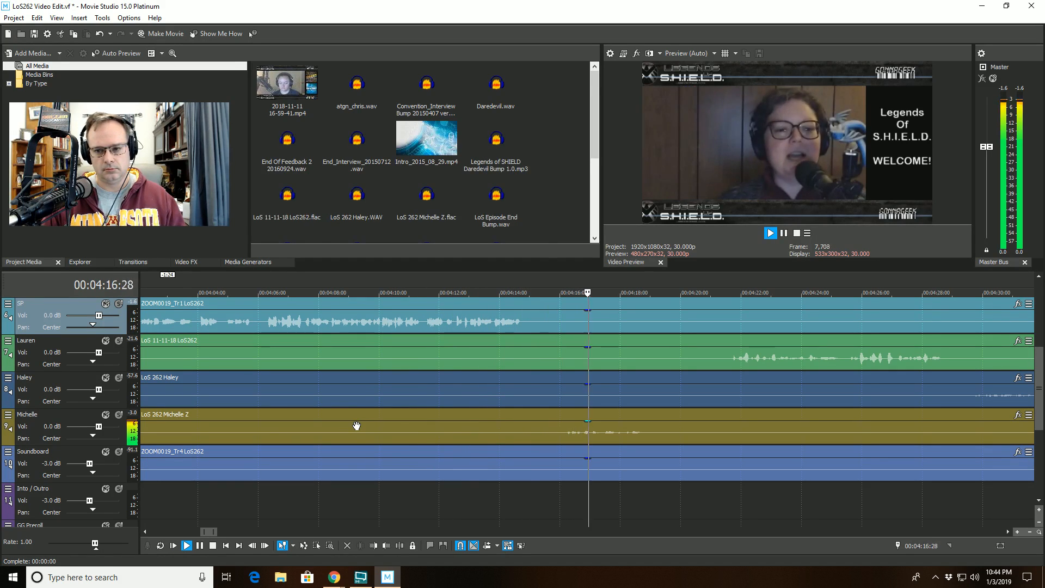
pyautogui.scroll(-2, 356, 426)
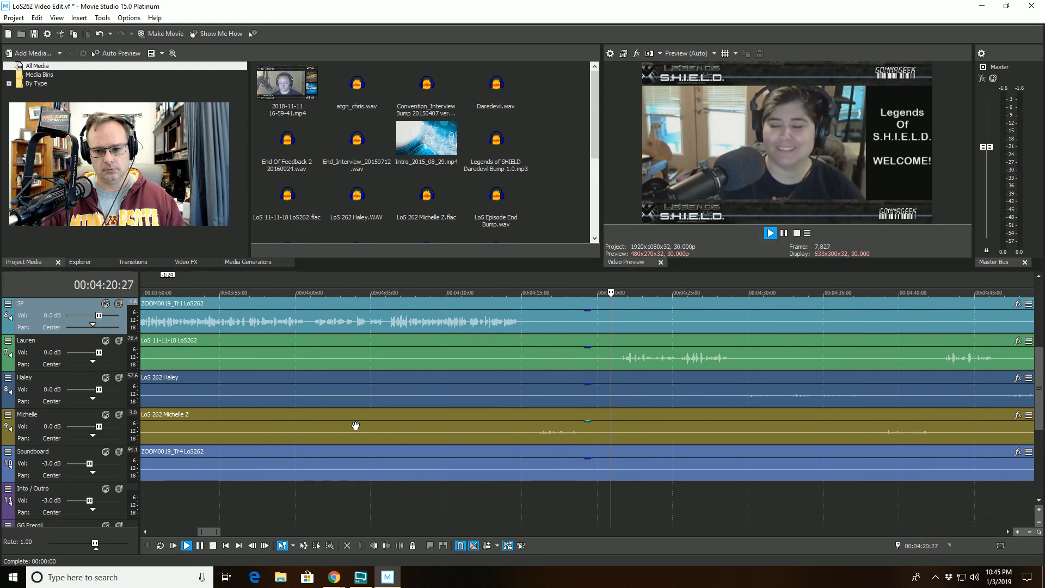
pyautogui.scroll(-2, 355, 426)
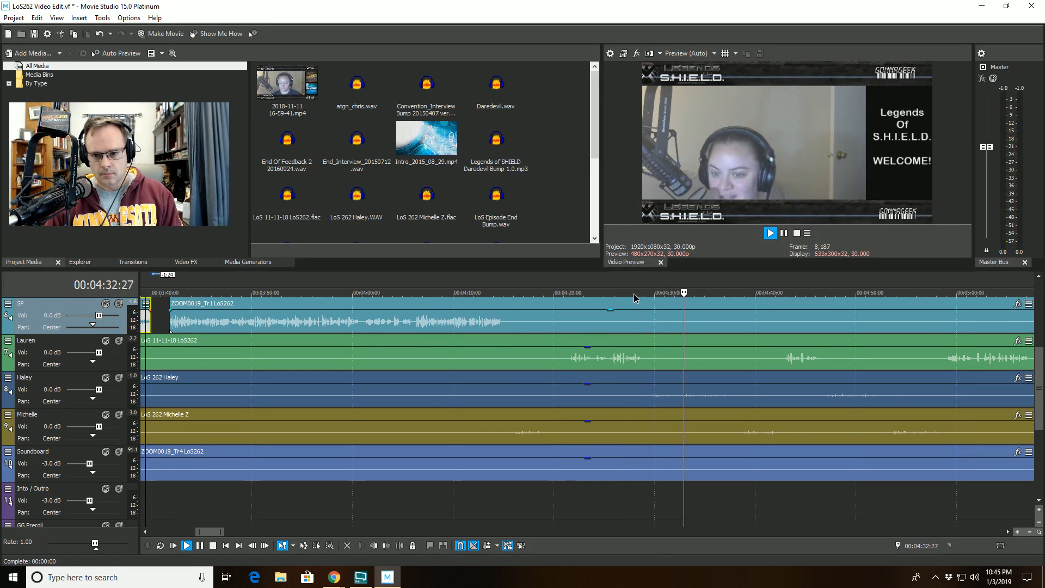
pyautogui.press('space')
pyautogui.scroll(5, 643, 305)
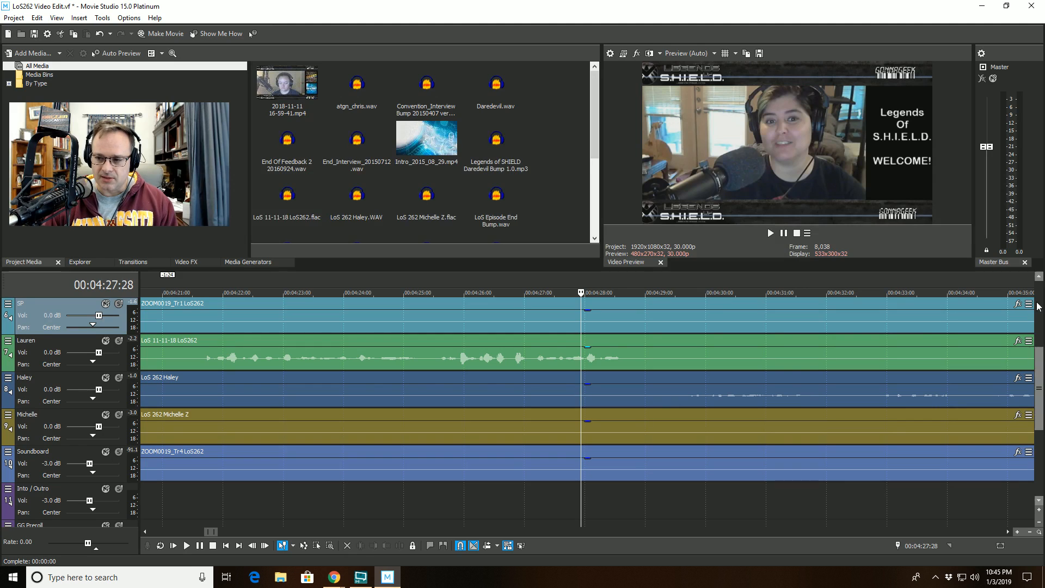
pyautogui.click(1038, 278)
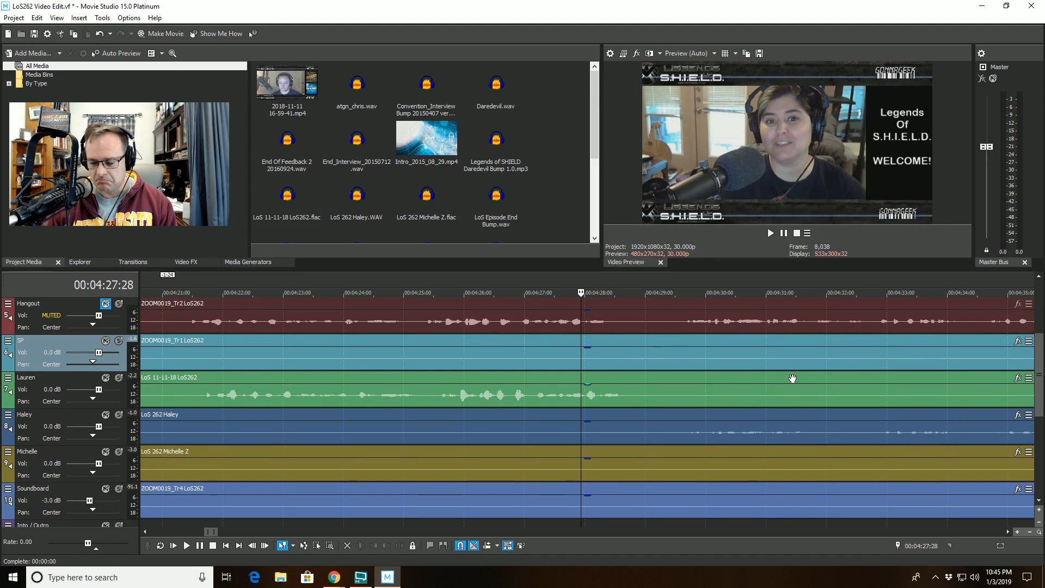
pyautogui.scroll(-1, 1035, 360)
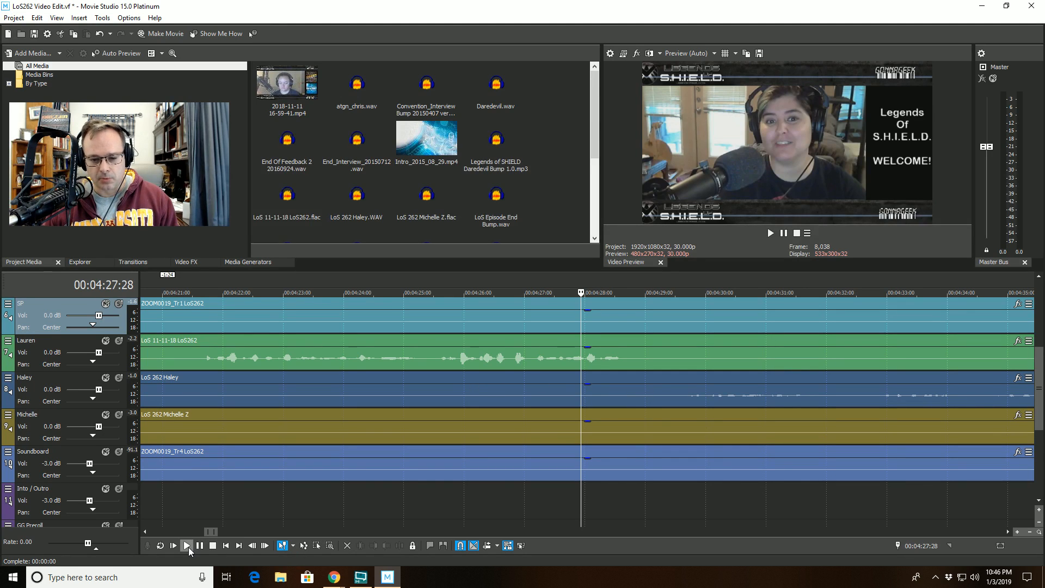
pyautogui.press('space')
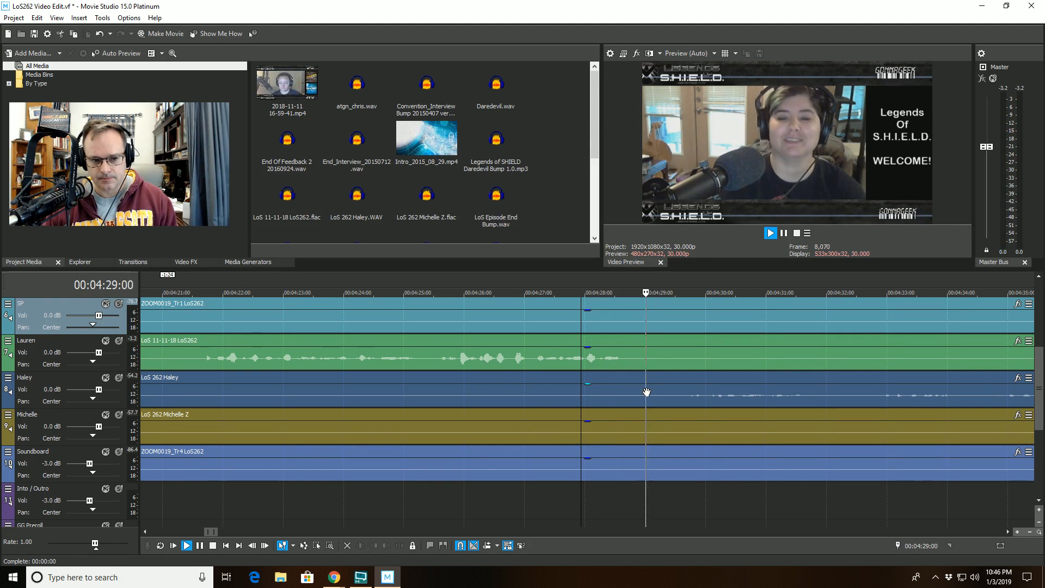
pyautogui.press('space')
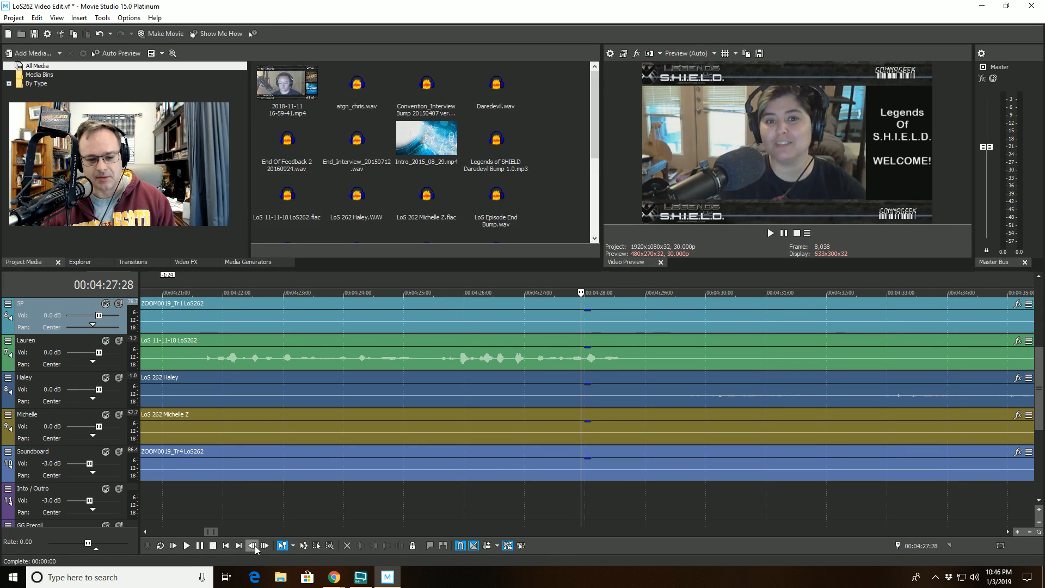
# - Split the Haley clip at about 00:04:27:27 and trim the start of the later part to about 00:04:29:19
pyautogui.click(580, 391)
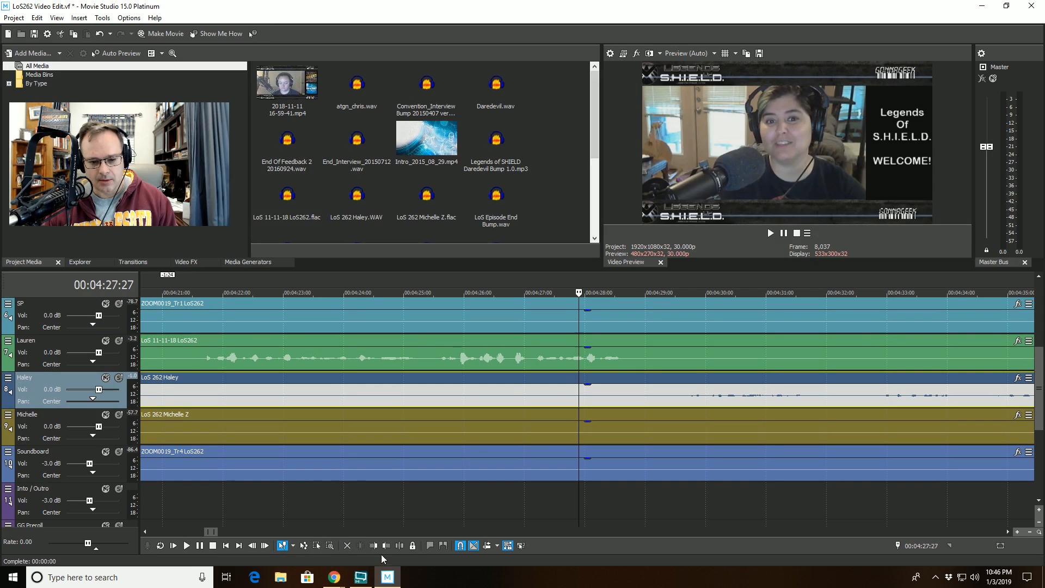
pyautogui.click(400, 545)
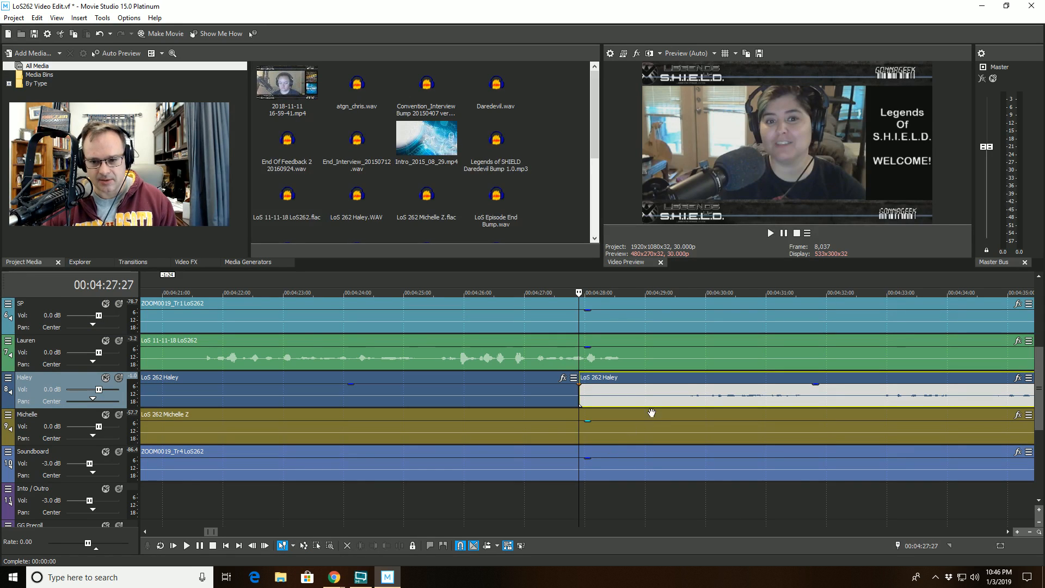
pyautogui.click(682, 377)
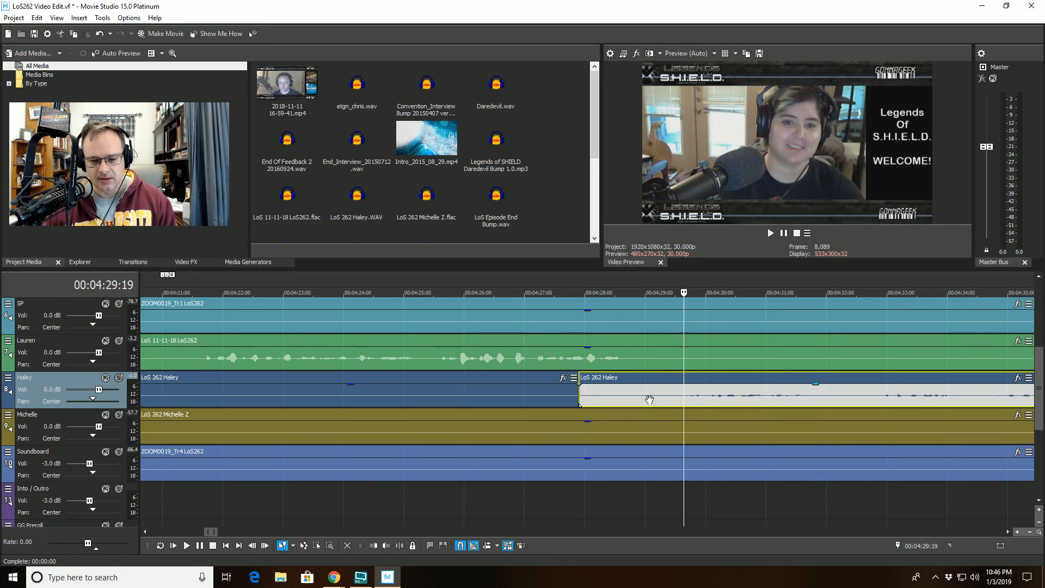
pyautogui.click(373, 545)
# - Play back from about 00:04:26 to review the new Haley cut
pyautogui.click(492, 292)
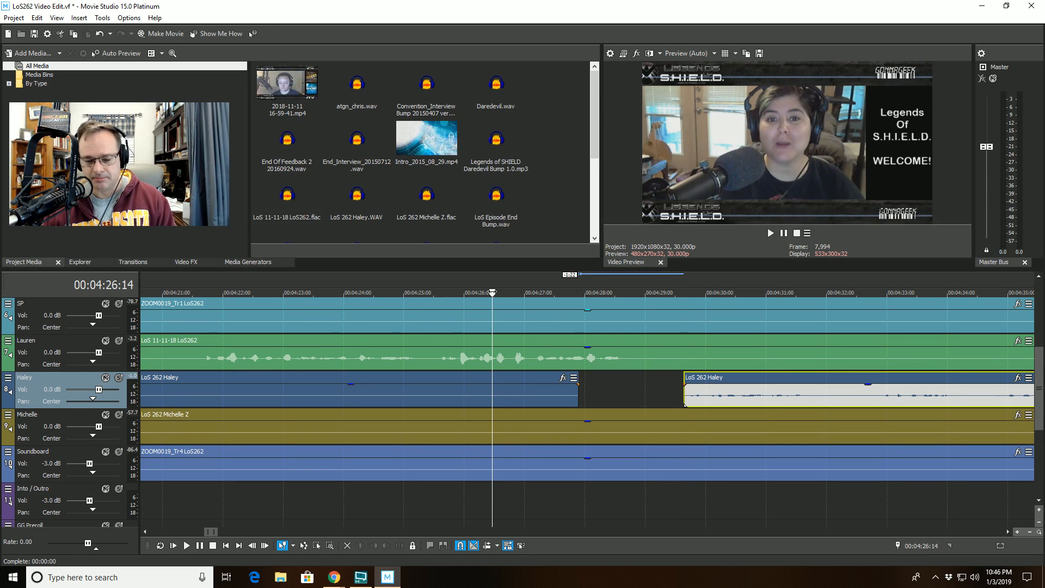
pyautogui.press('space')
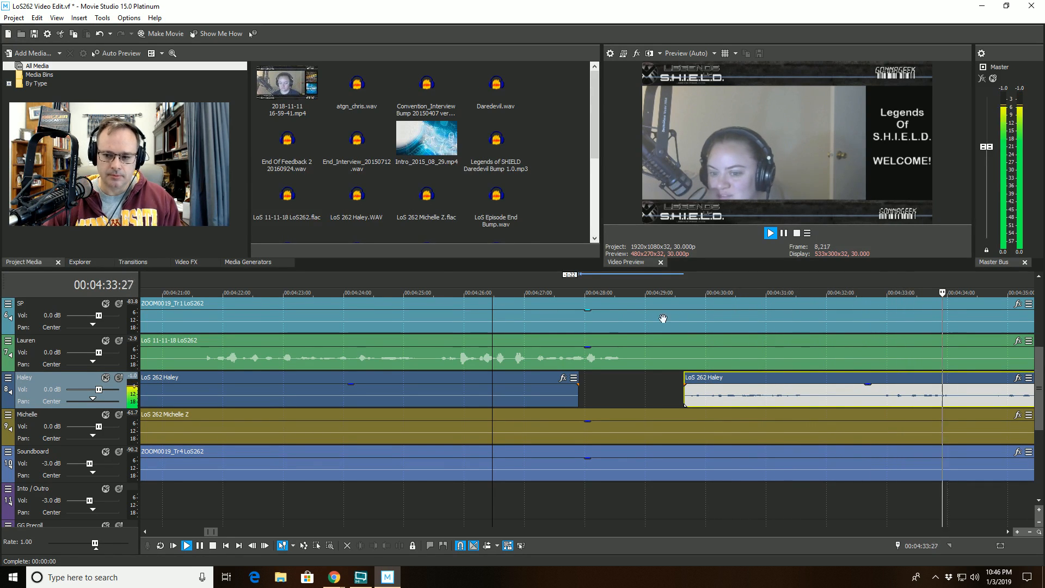
pyautogui.scroll(-3, 662, 318)
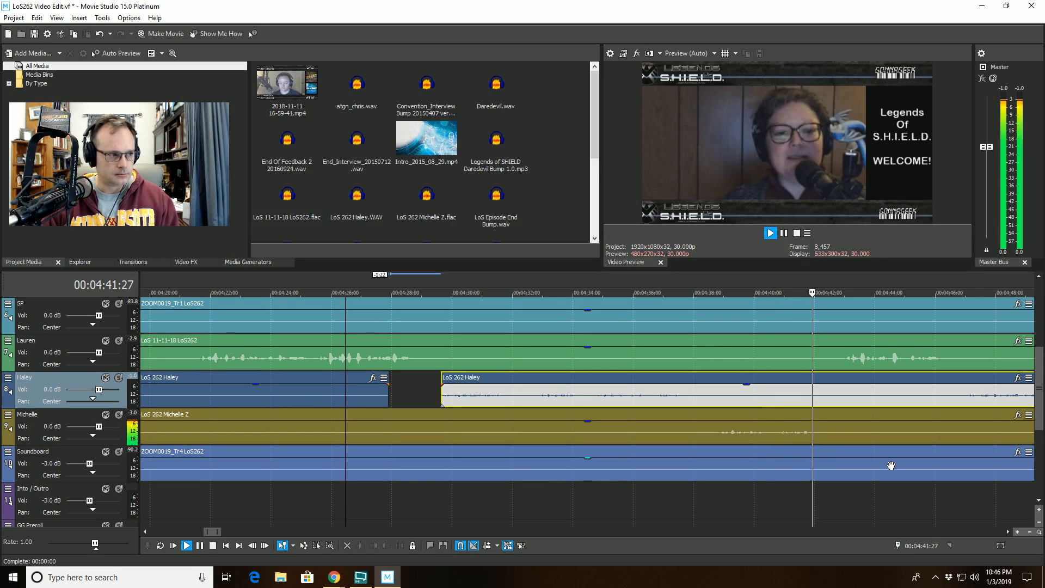
pyautogui.press('space')
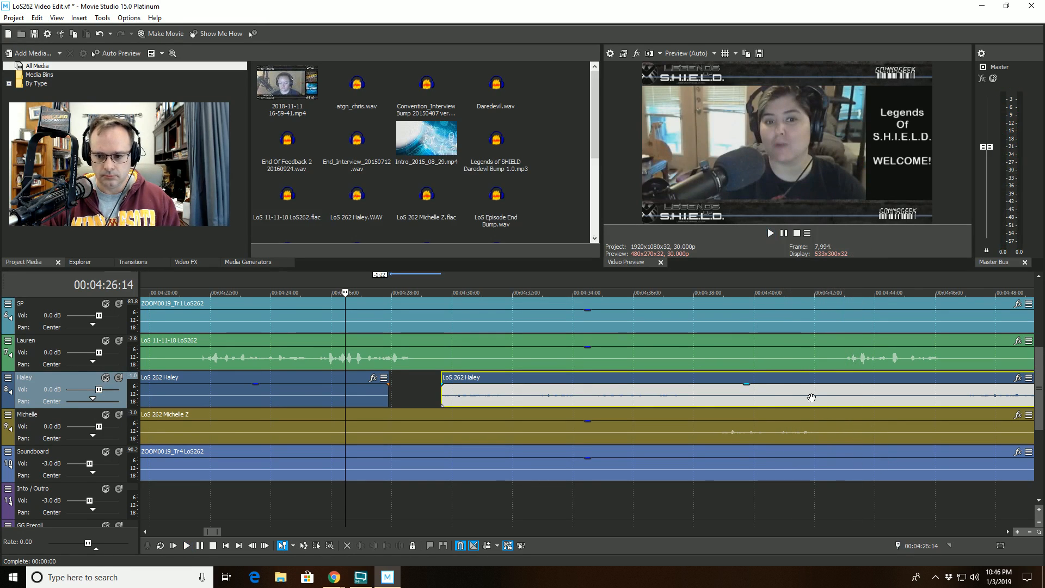
# - Split the Haley clip at about 00:04:41:12 and trim the start of the later part to about 00:04:43:23
pyautogui.click(795, 378)
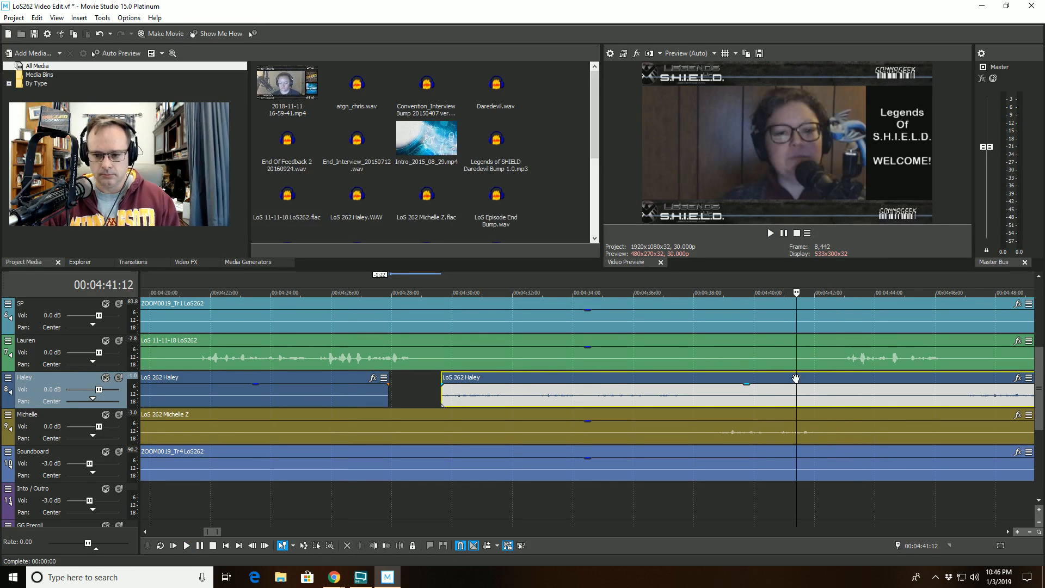
pyautogui.click(393, 546)
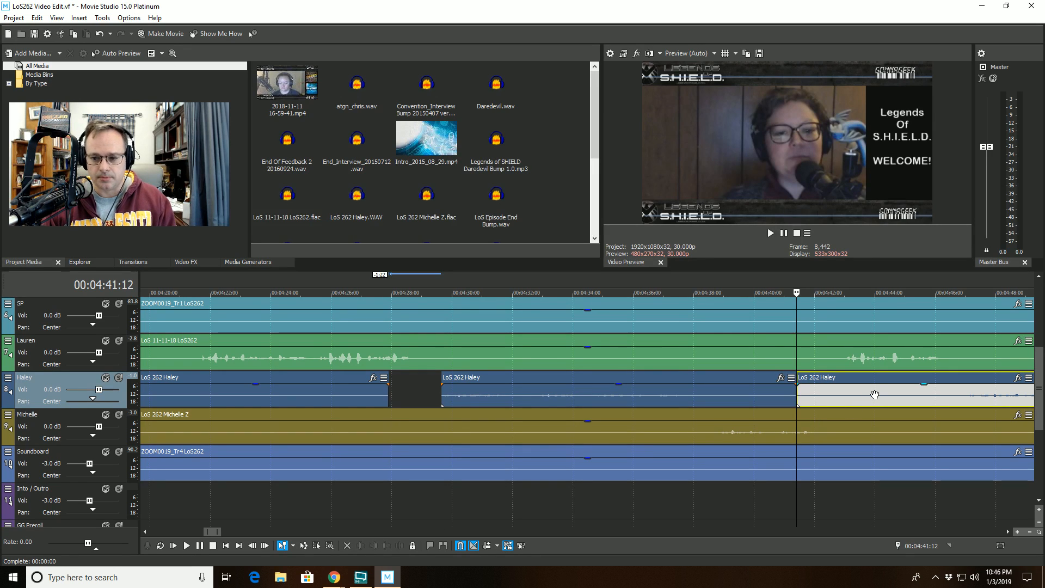
pyautogui.press('space')
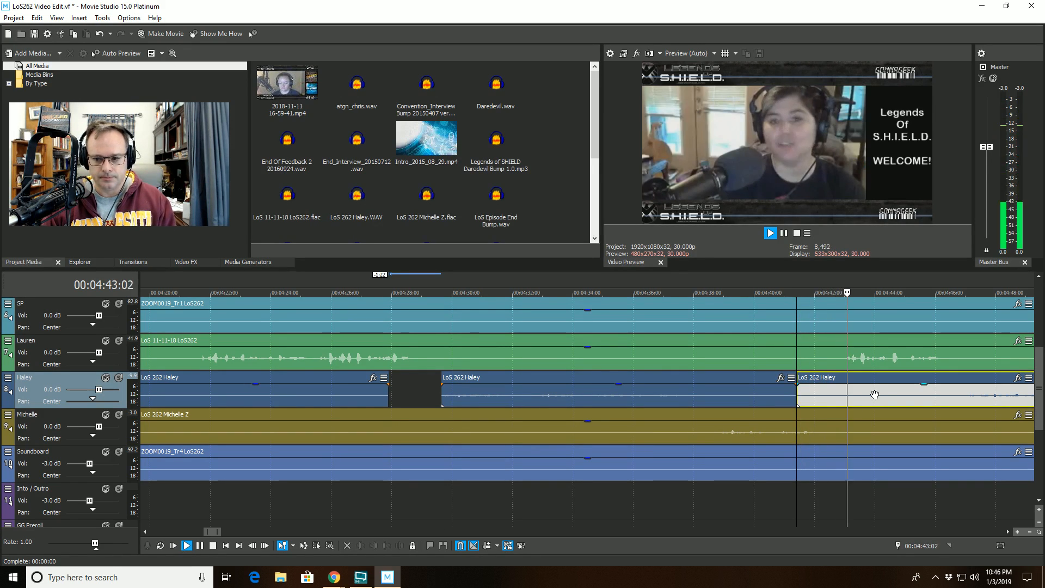
pyautogui.click(867, 380)
pyautogui.press('space')
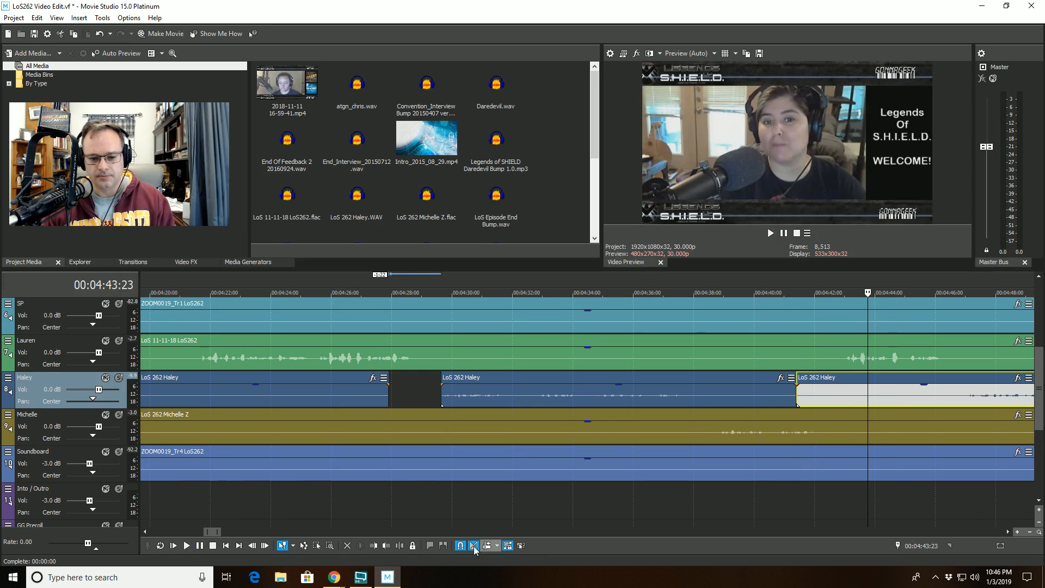
pyautogui.click(373, 545)
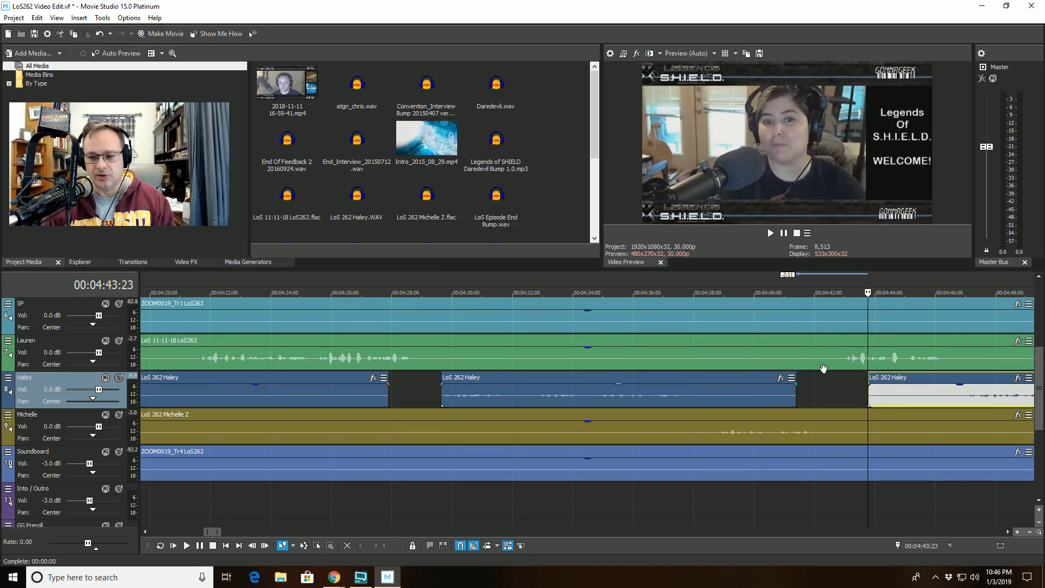
# - Play back from about 00:04:40 to review the latest Haley cut
pyautogui.click(759, 296)
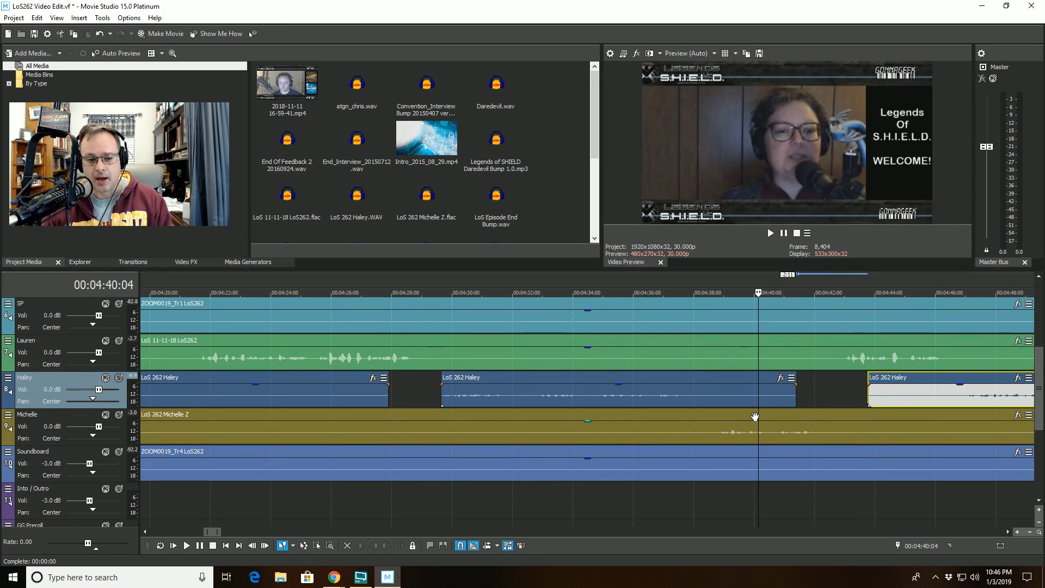
pyautogui.press('space')
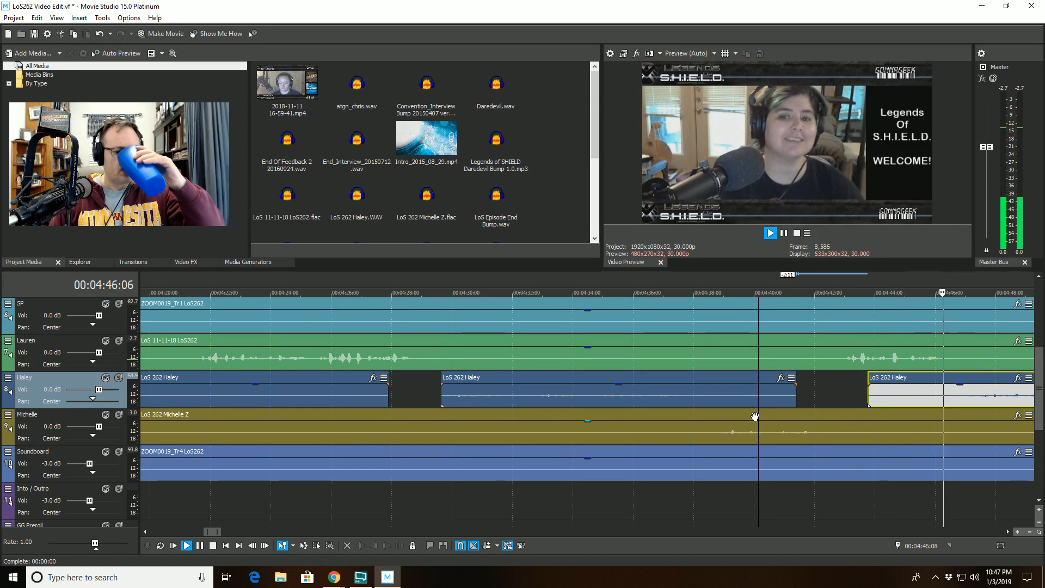
pyautogui.click(963, 358)
pyautogui.press('space')
# - Split the Haley clip at about 00:04:46:10 and trim the start of the later part to about 00:04:47:00
pyautogui.scroll(5, 892, 389)
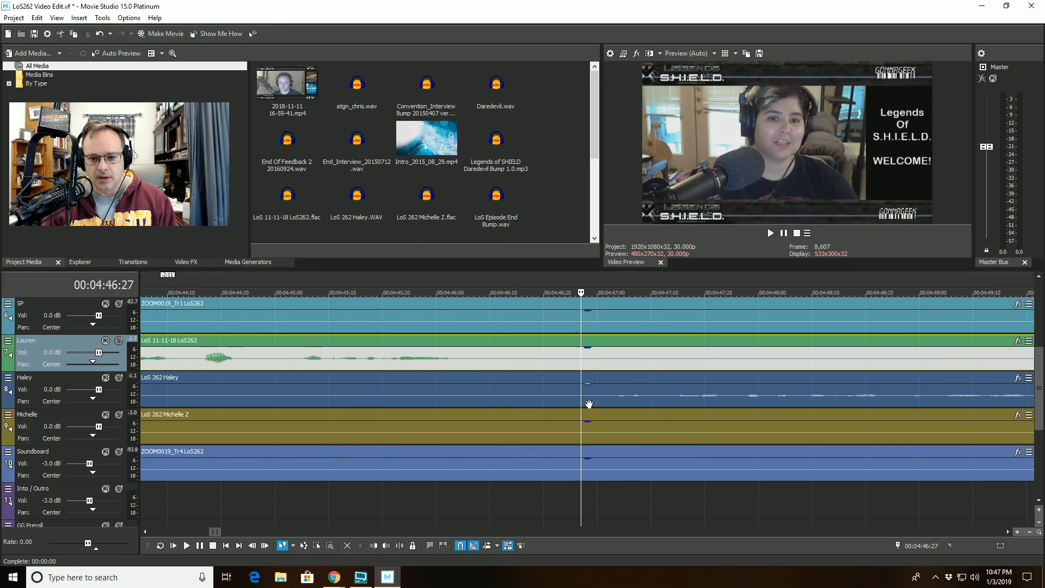
pyautogui.press('space')
pyautogui.press('space')
pyautogui.click(445, 382)
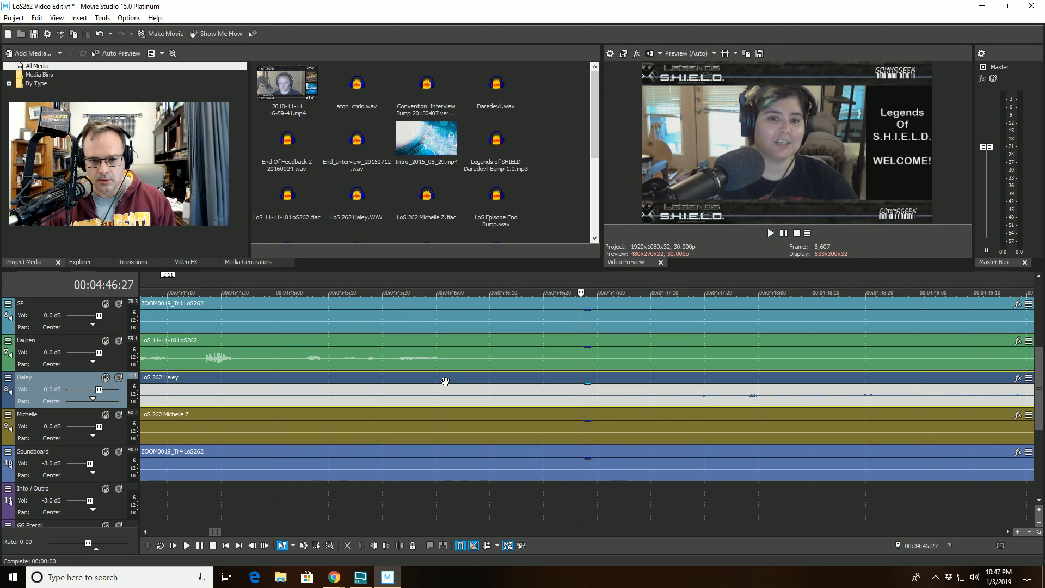
pyautogui.click(446, 379)
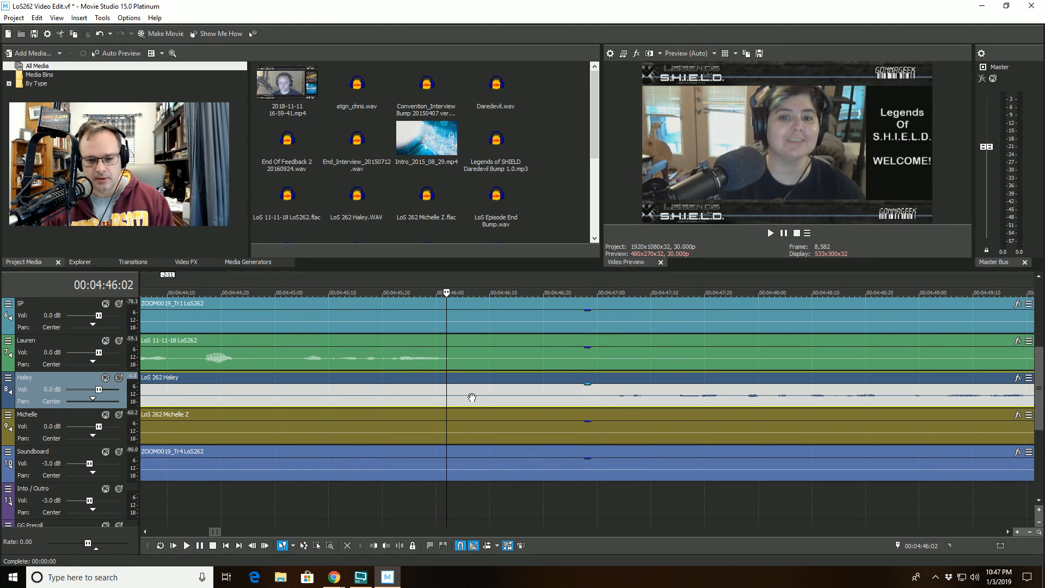
pyautogui.press('space')
pyautogui.click(489, 378)
pyautogui.press('space')
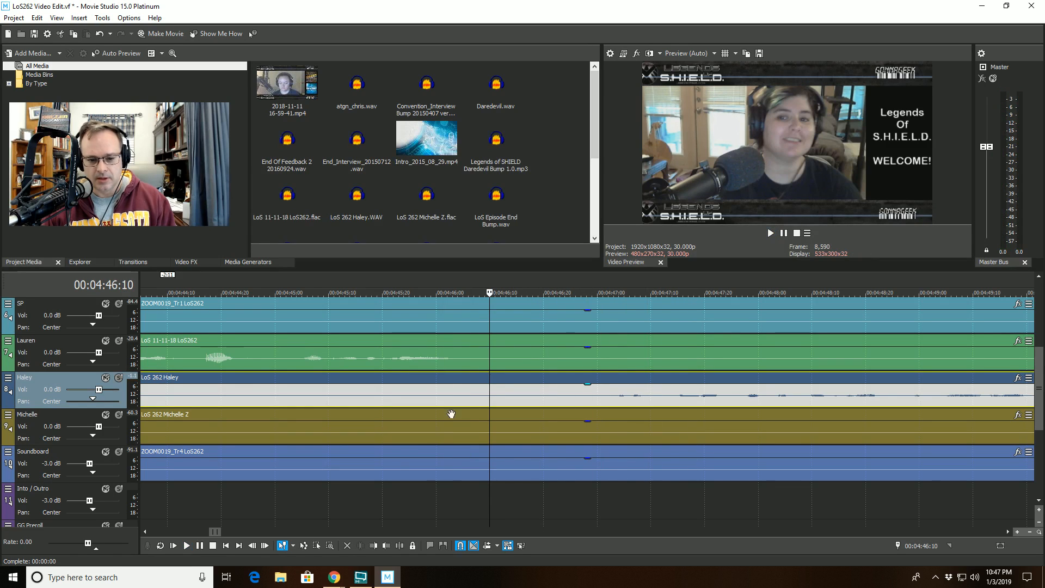
pyautogui.press('s')
pyautogui.press('space')
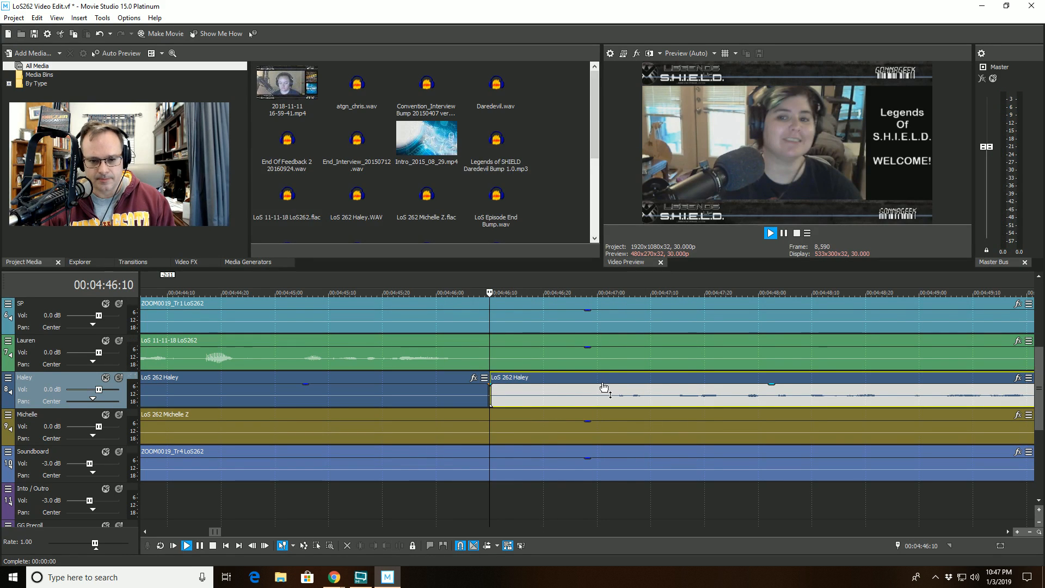
pyautogui.click(597, 376)
pyautogui.press('space')
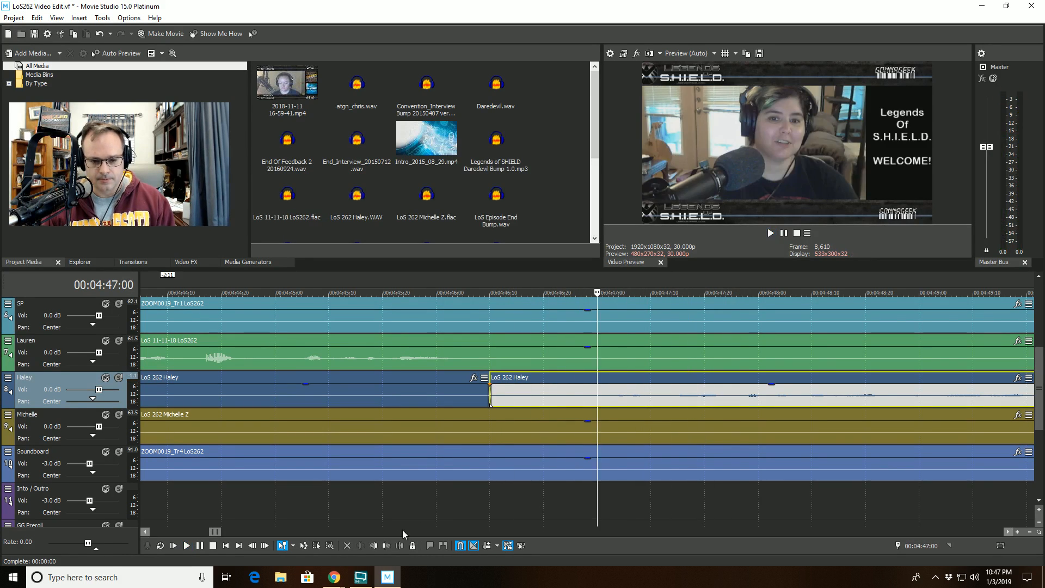
pyautogui.click(373, 545)
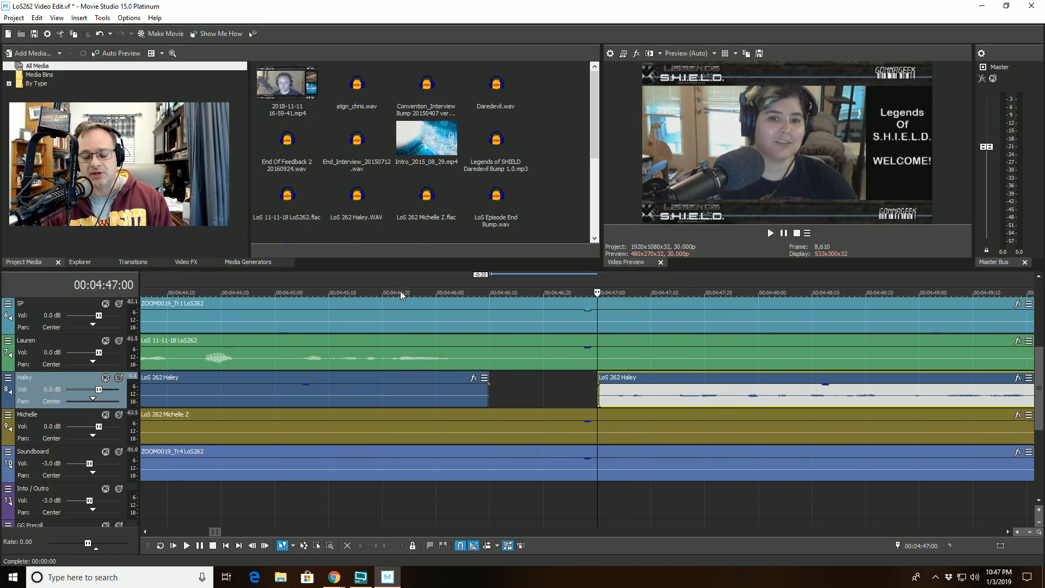
# - Play back from about 00:04:45 to review the new Haley cut
pyautogui.click(400, 292)
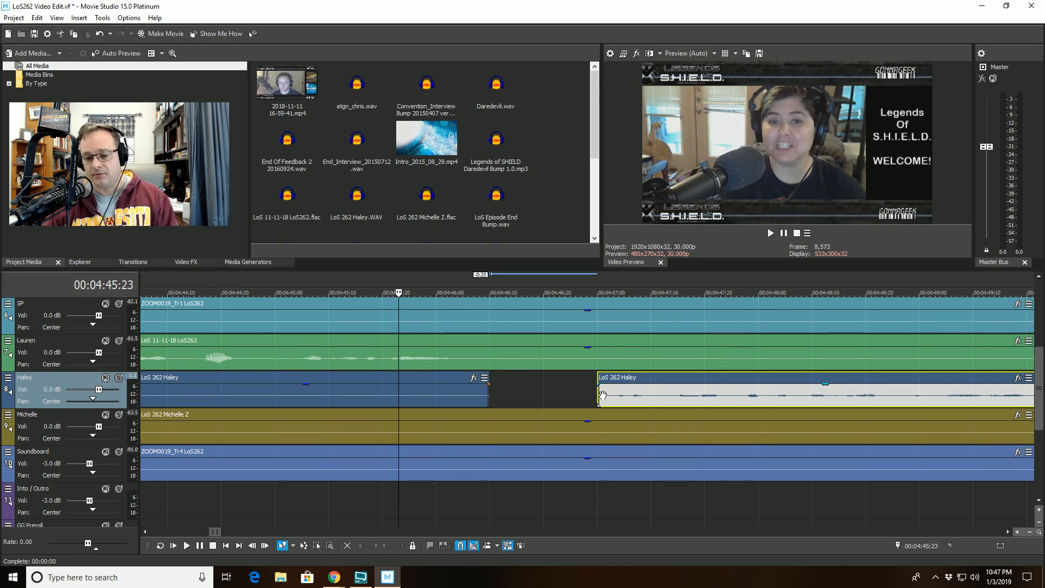
pyautogui.click(290, 293)
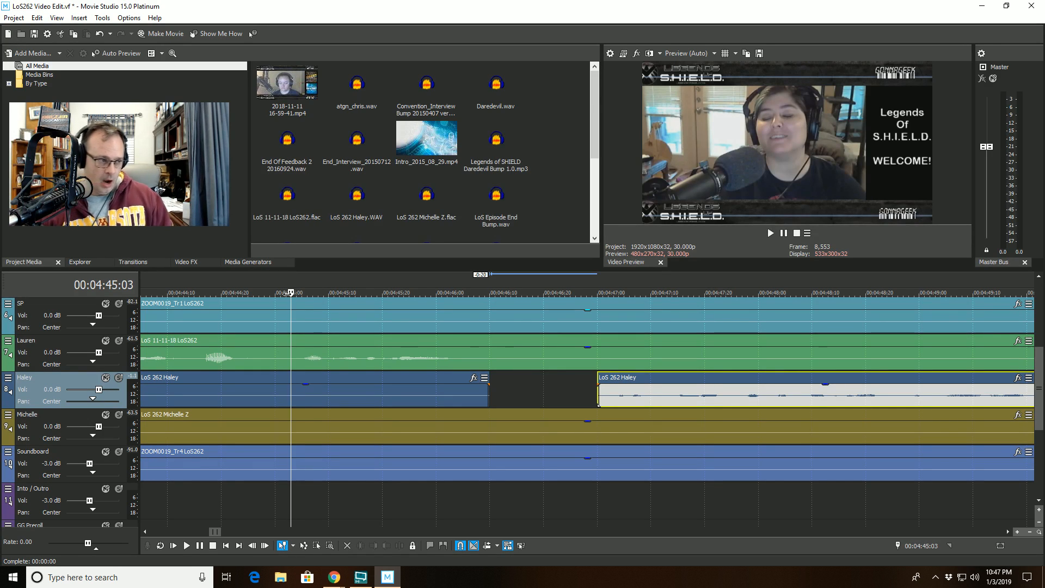
pyautogui.press('space')
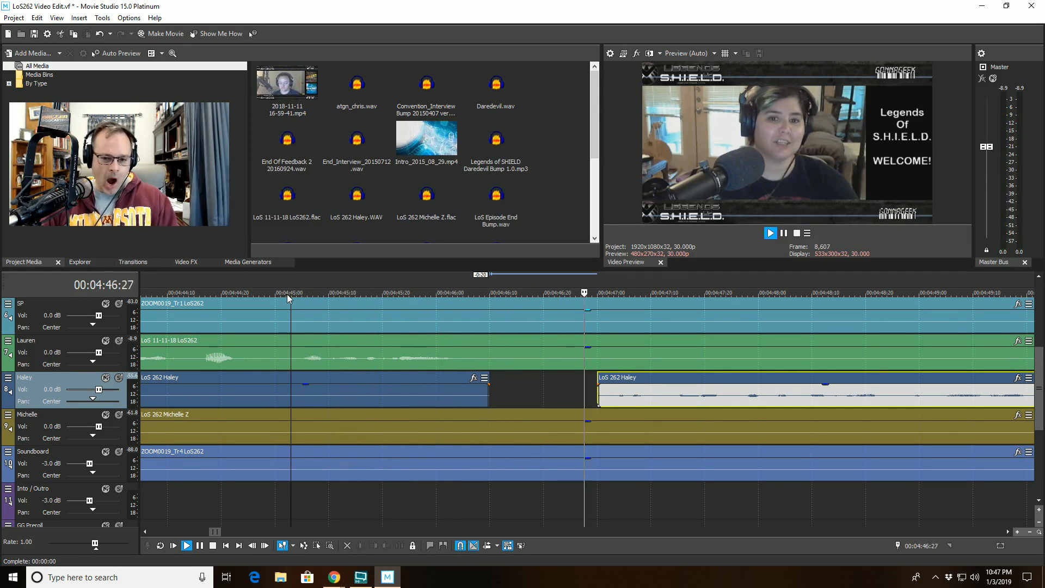
pyautogui.scroll(-3, 637, 373)
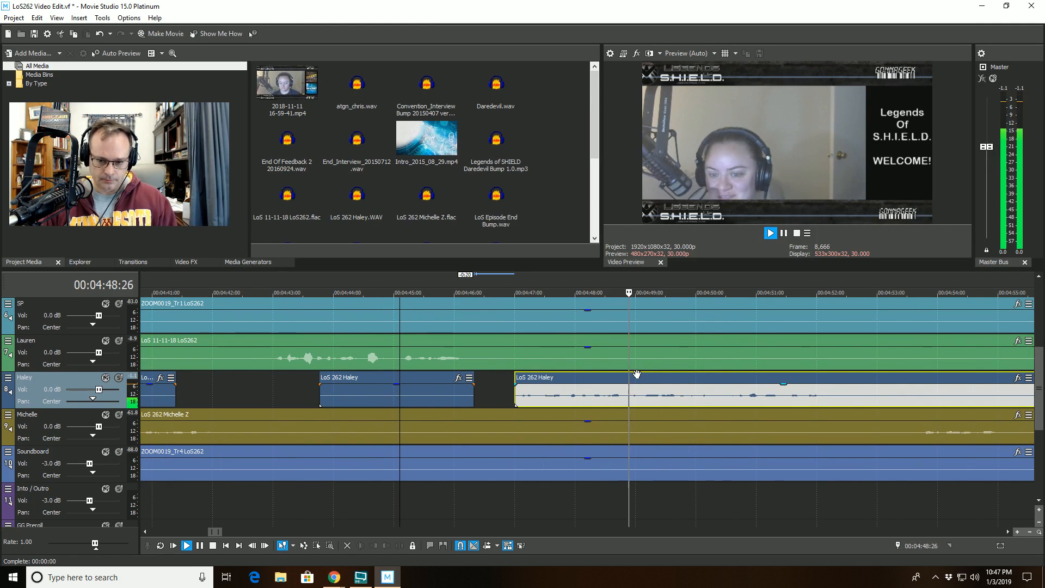
pyautogui.scroll(-2, 637, 374)
pyautogui.scroll(-2, 639, 376)
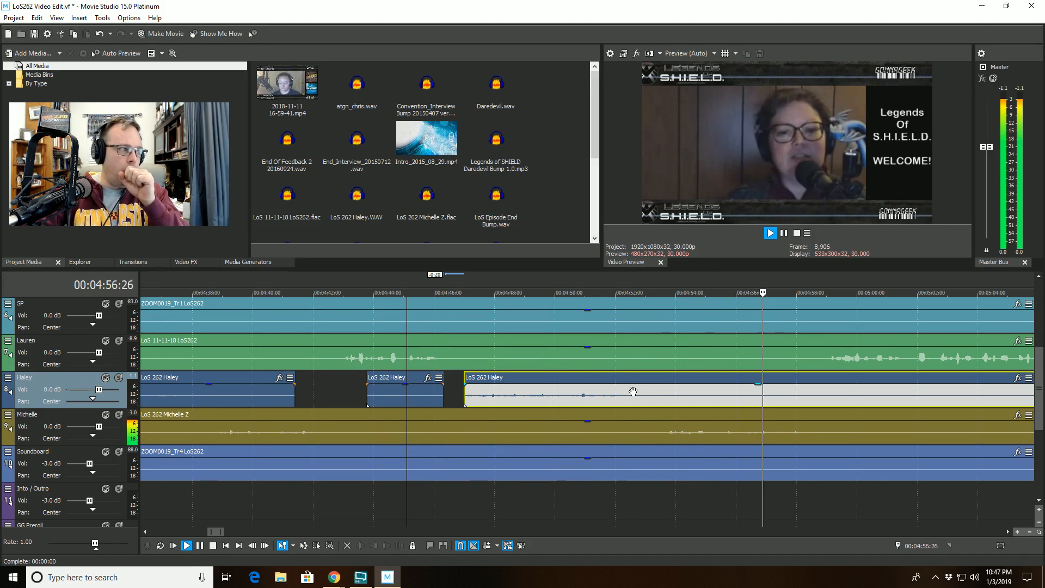
pyautogui.scroll(2, 868, 396)
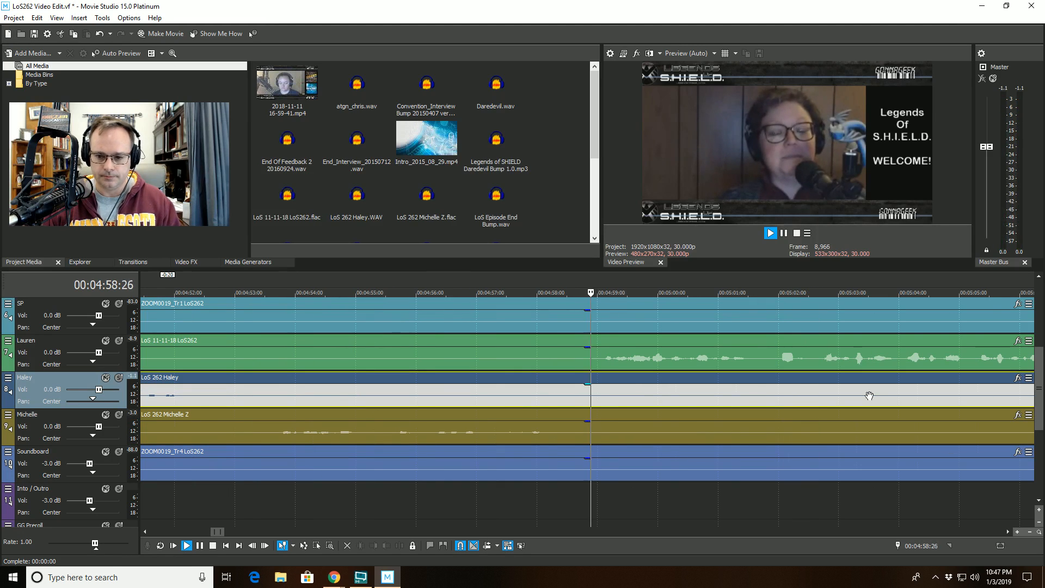
pyautogui.scroll(-3, 869, 394)
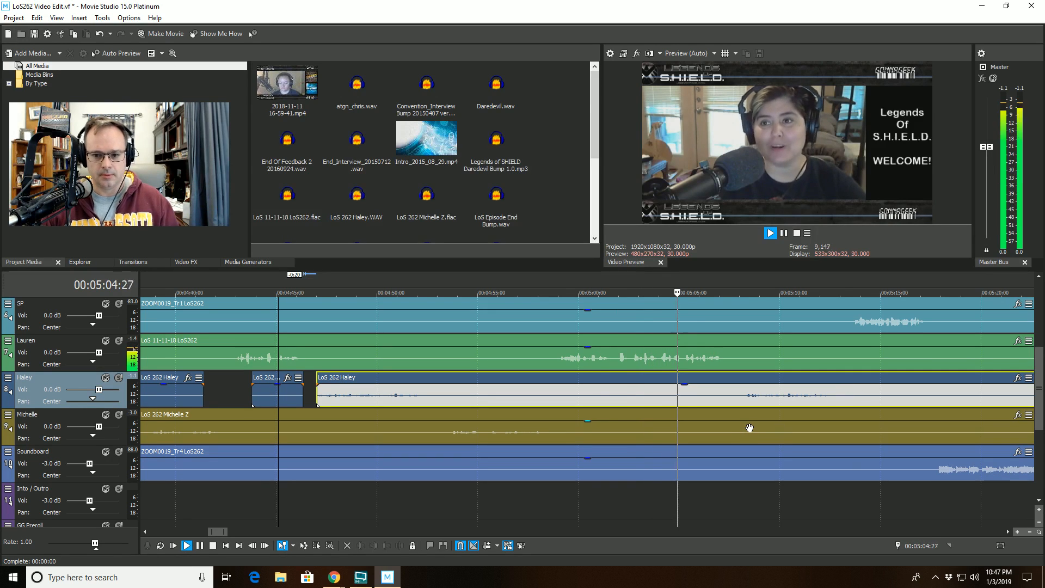
pyautogui.scroll(-1, 749, 427)
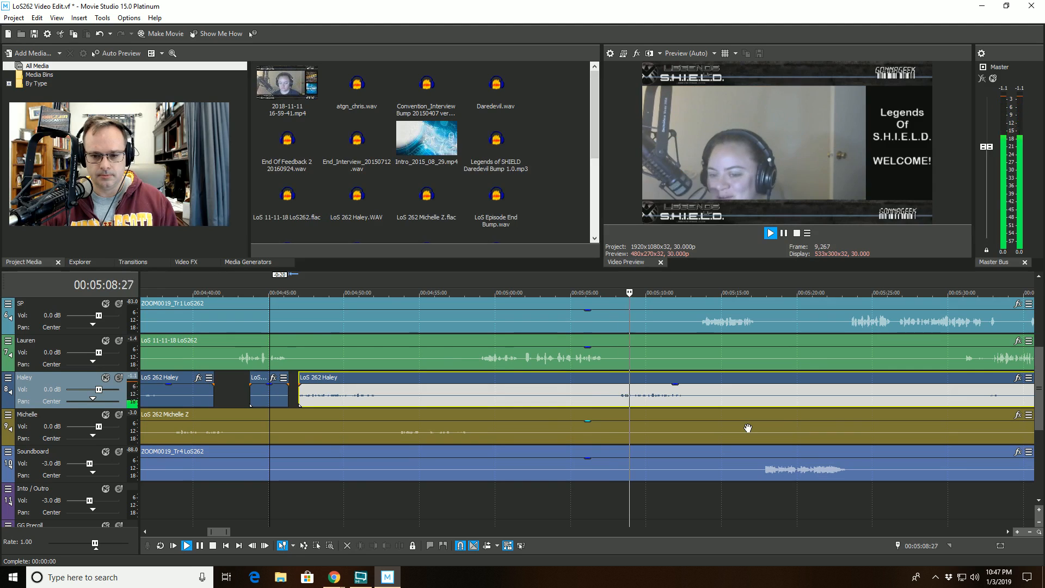
pyautogui.scroll(4, 748, 427)
# - Split the Haley clip at about 00:05:07:00 and trim the start of the later part to about 00:05:08:07
pyautogui.click(491, 377)
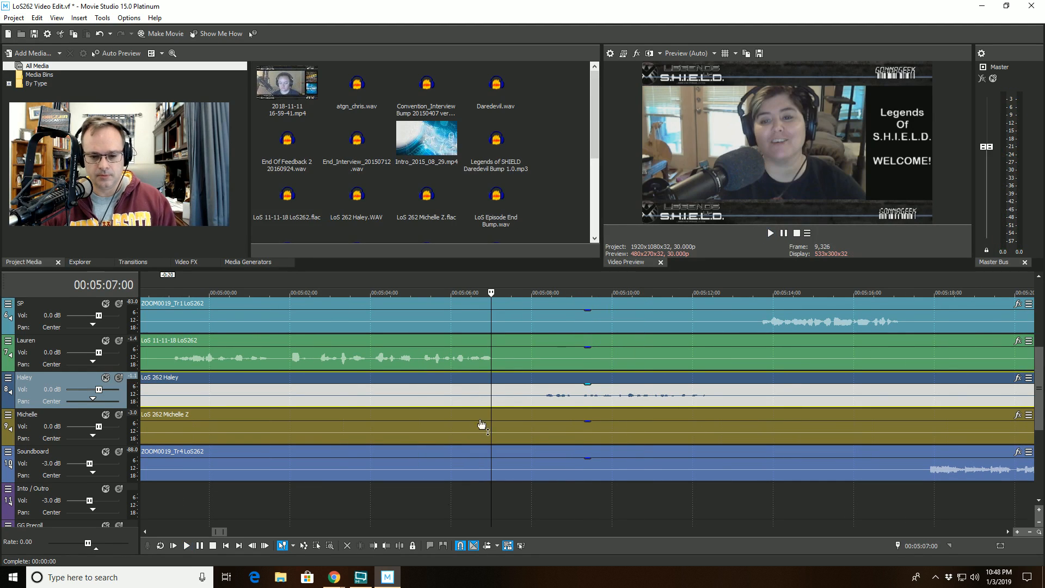
pyautogui.press('s')
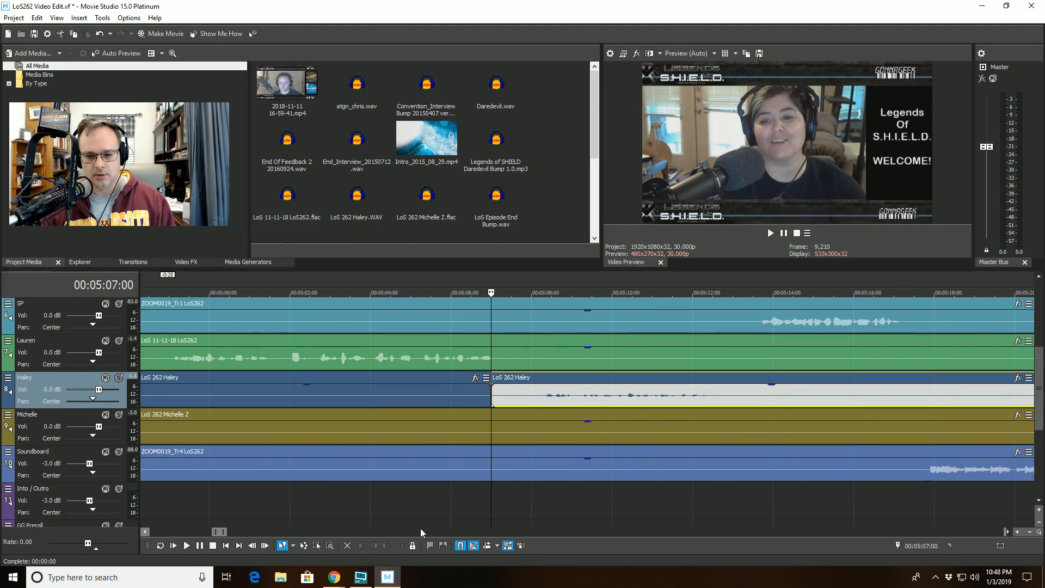
pyautogui.click(541, 375)
pyautogui.click(375, 545)
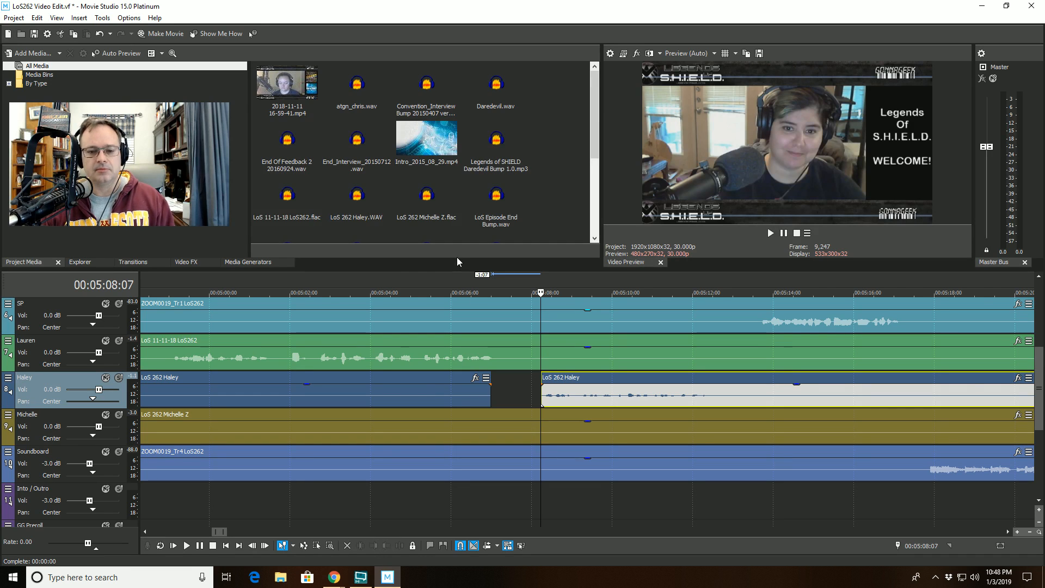
# - Play back from about 00:05:04 to review the latest Haley cut
pyautogui.click(377, 284)
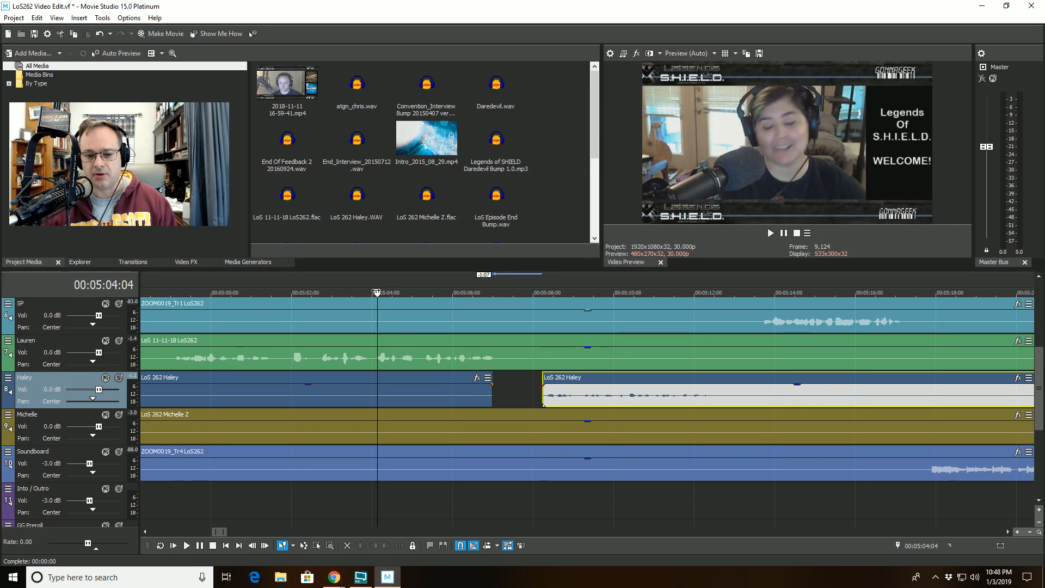
pyautogui.press('space')
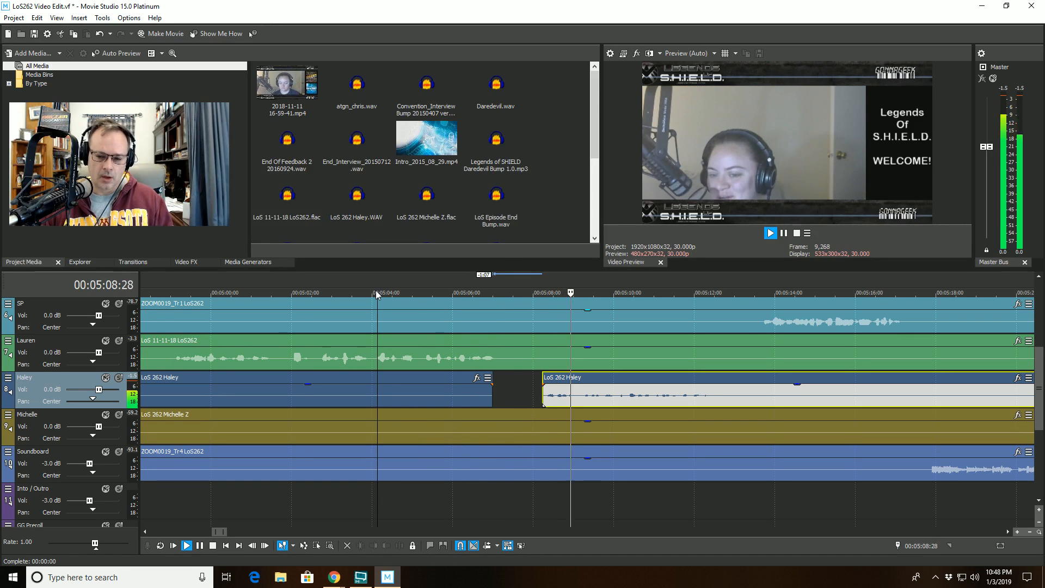
pyautogui.scroll(-1, 599, 365)
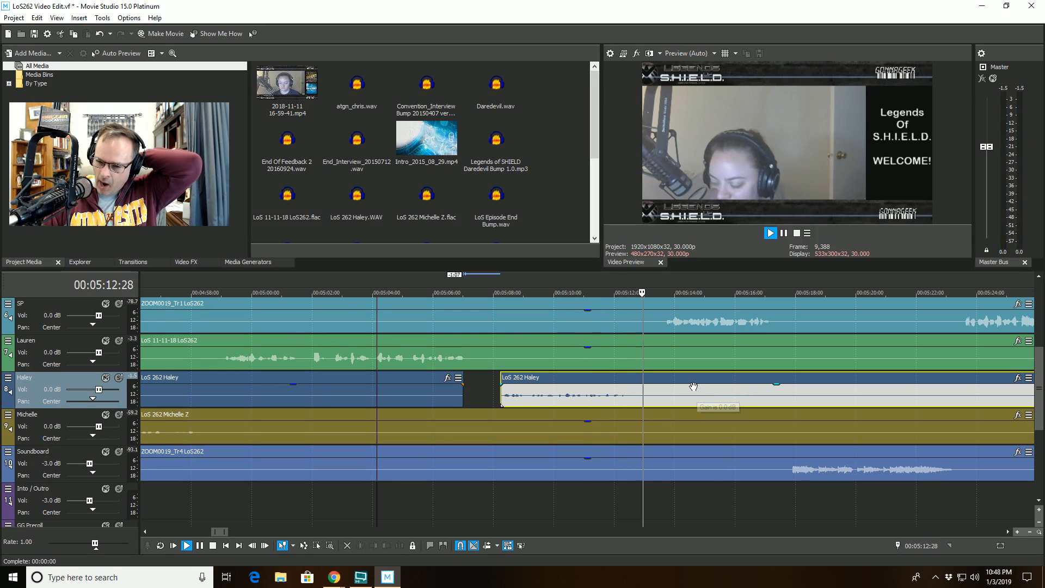
pyautogui.scroll(3, 685, 384)
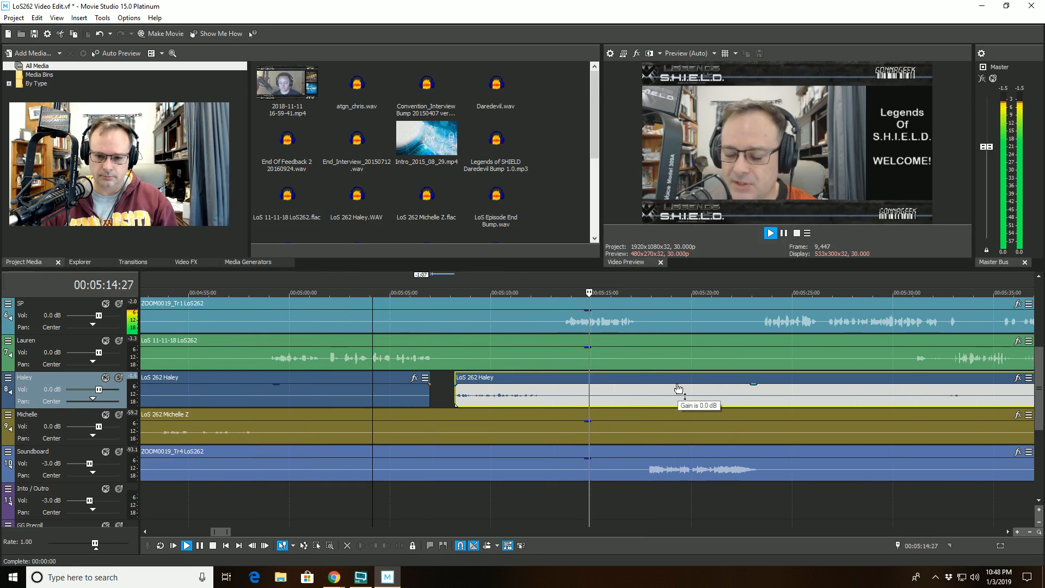
pyautogui.scroll(-3, 666, 378)
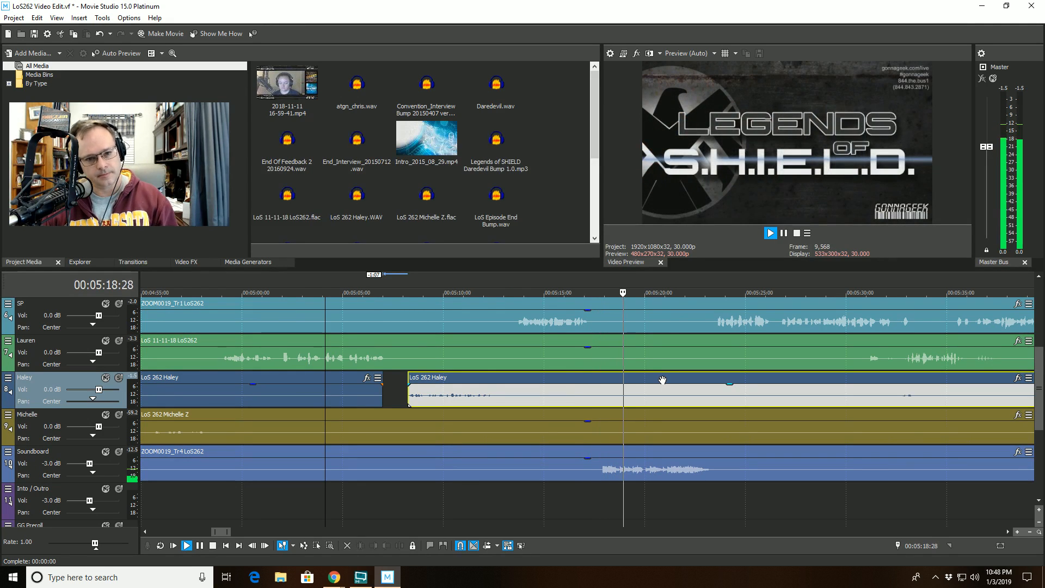
pyautogui.press('space')
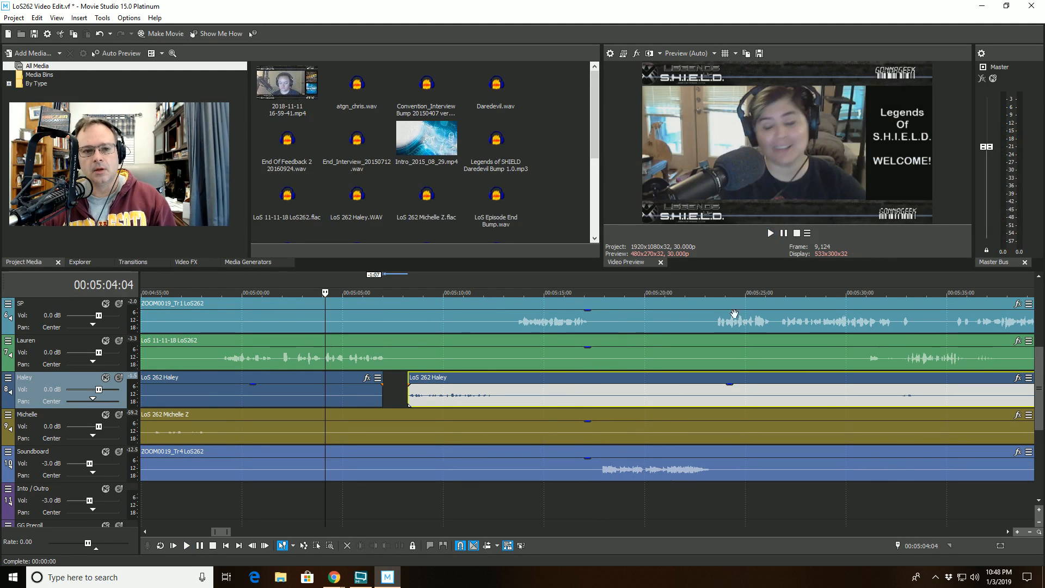
# - Add Start_Interview_20150712.wav from the media bin to the Intro / Outro track around 00:05:17
pyautogui.moveTo(591, 118); pyautogui.dragTo(583, 201)
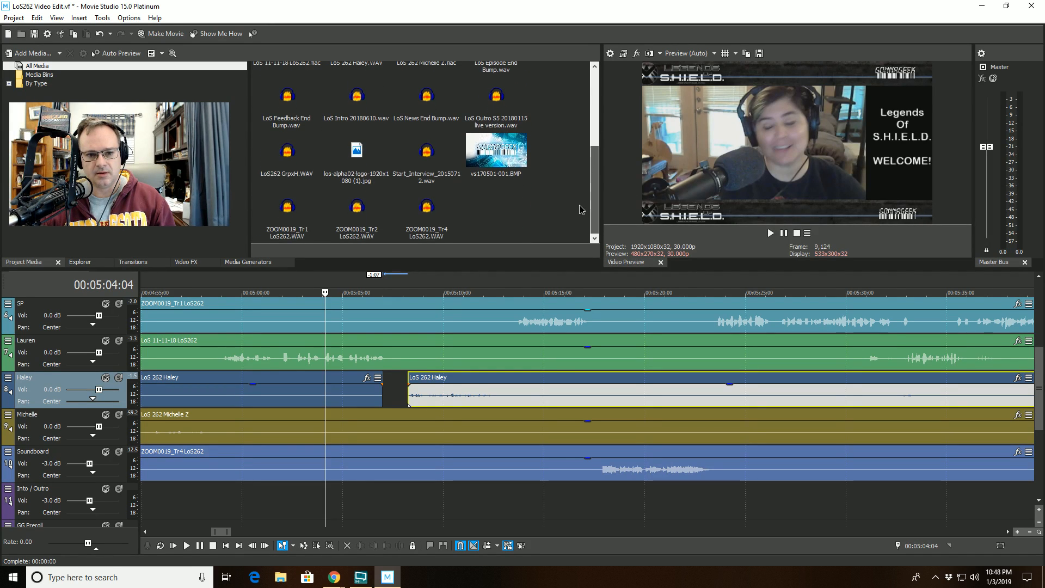
pyautogui.moveTo(435, 166); pyautogui.dragTo(606, 498)
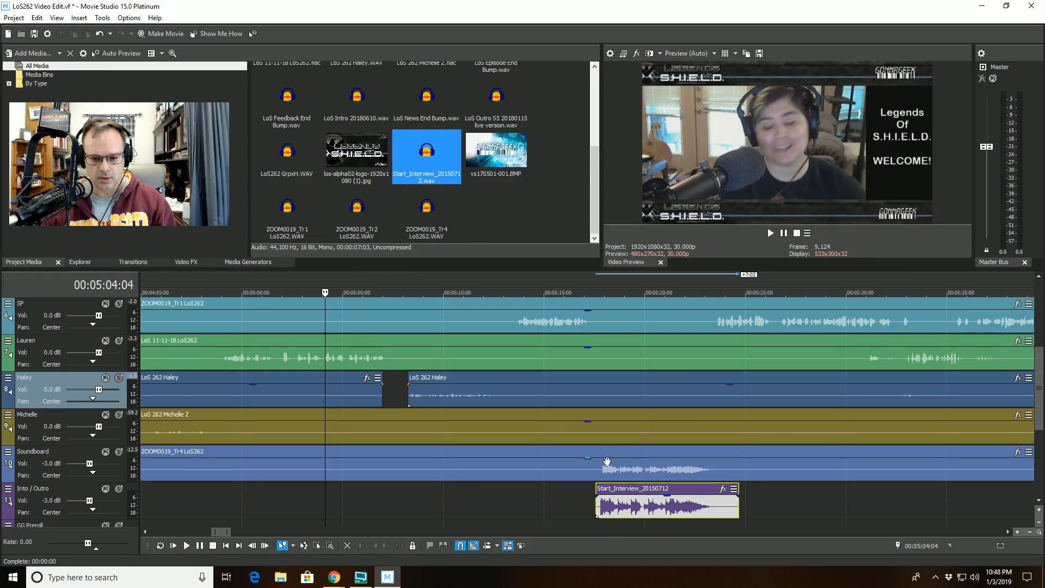
pyautogui.click(606, 423)
pyautogui.scroll(6, 593, 443)
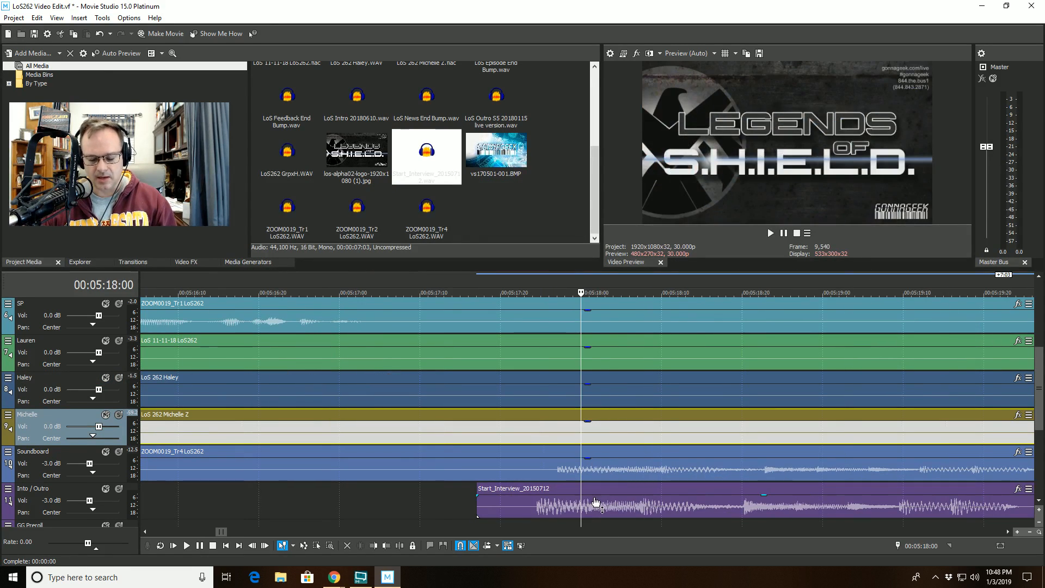
pyautogui.moveTo(595, 501); pyautogui.dragTo(634, 493)
# - Nudge the Start_Interview clip slightly later so its audio lines up with about 00:05:18:23
pyautogui.click(770, 292)
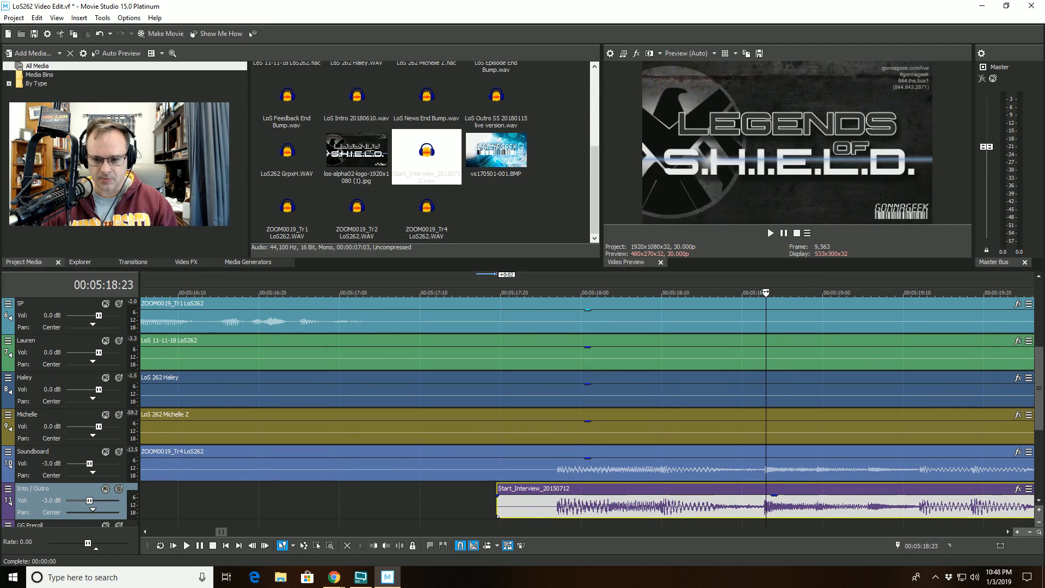
pyautogui.scroll(8, 762, 294)
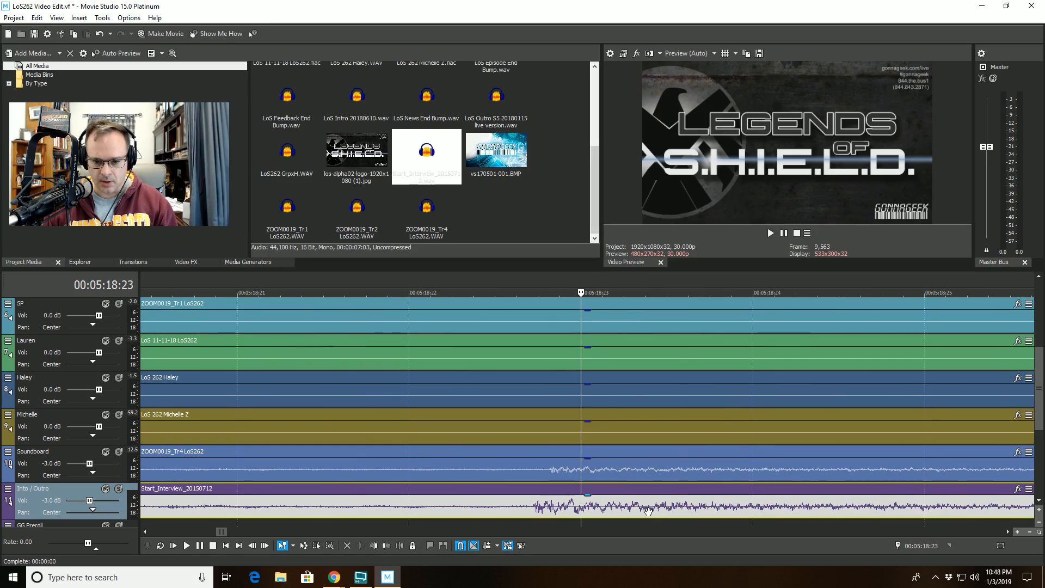
pyautogui.moveTo(649, 510); pyautogui.dragTo(665, 511)
pyautogui.scroll(4, 661, 513)
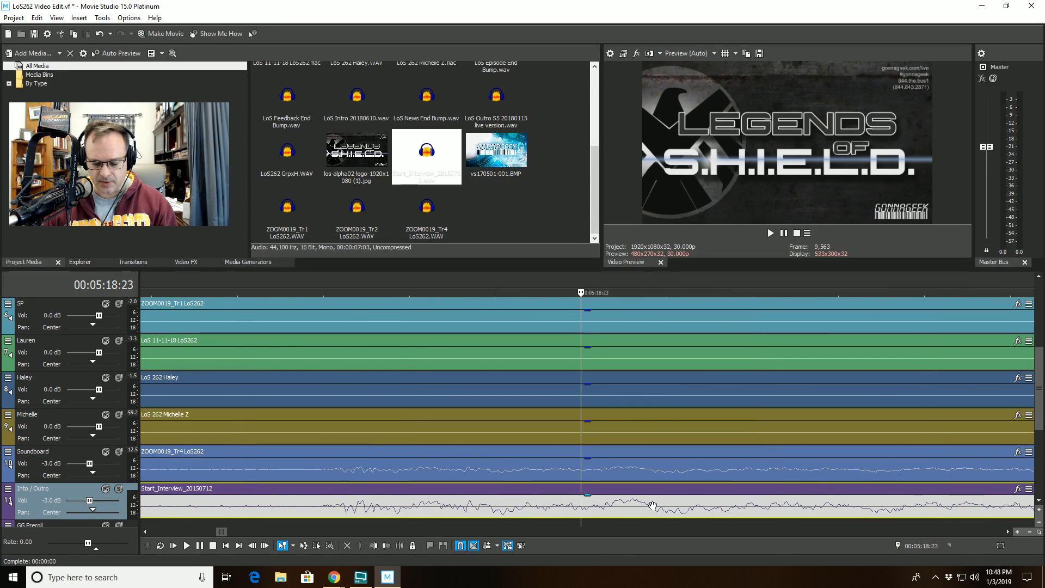
pyautogui.scroll(-3, 566, 472)
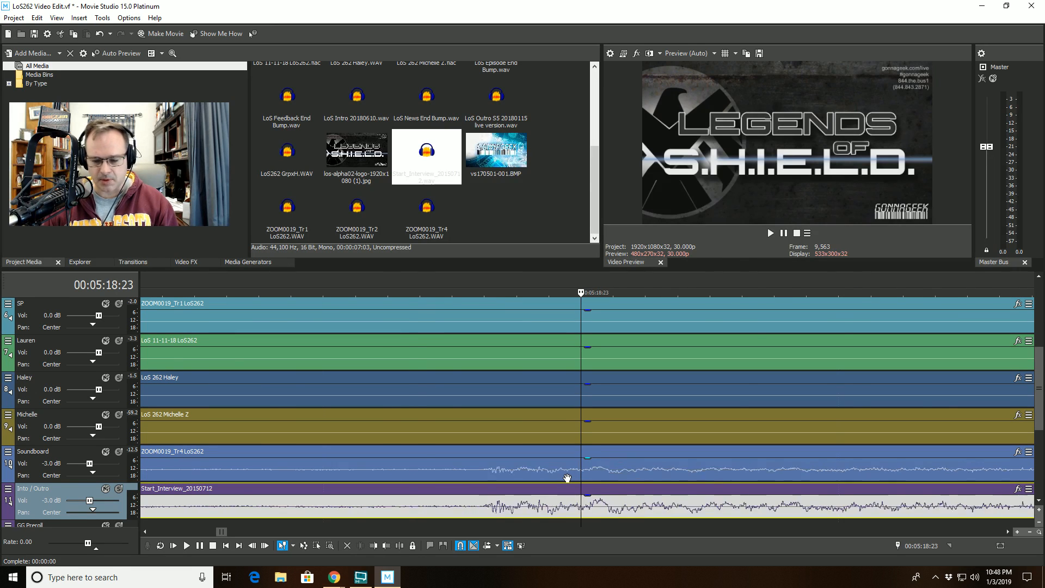
pyautogui.scroll(-3, 566, 471)
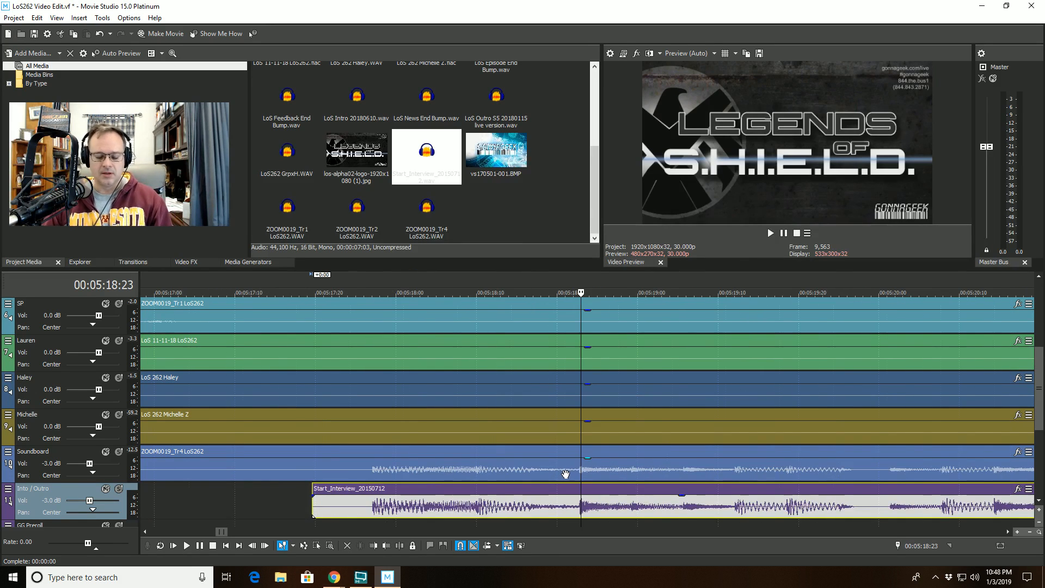
pyautogui.scroll(-5, 566, 473)
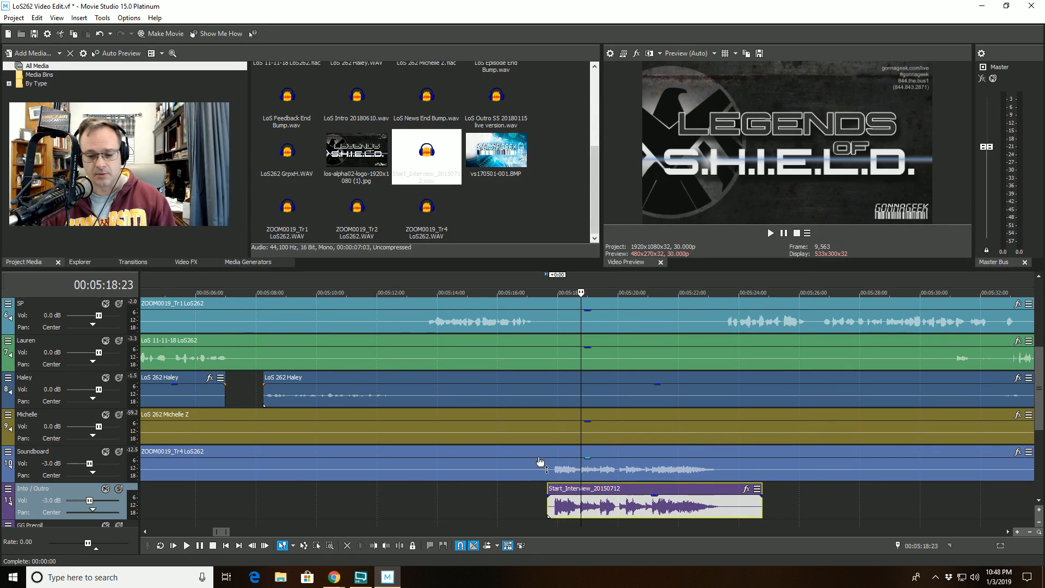
# - Trim the start of the Soundboard clip to about 00:05:26:03
pyautogui.click(802, 451)
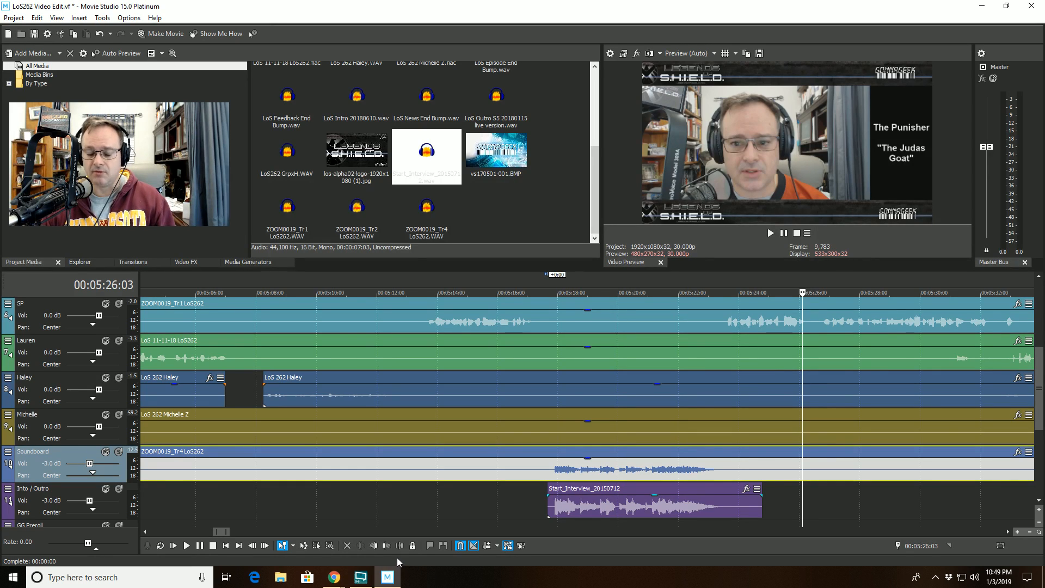
pyautogui.click(374, 545)
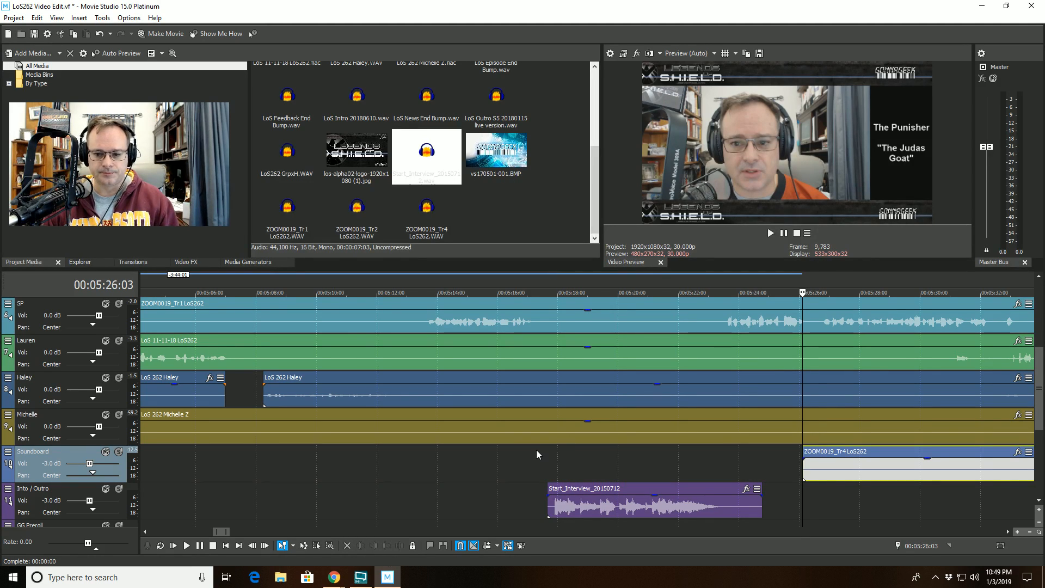
# - Play back from about 00:05:16 to review the Start_Interview bump against the conversation
pyautogui.click(523, 292)
pyautogui.press('space')
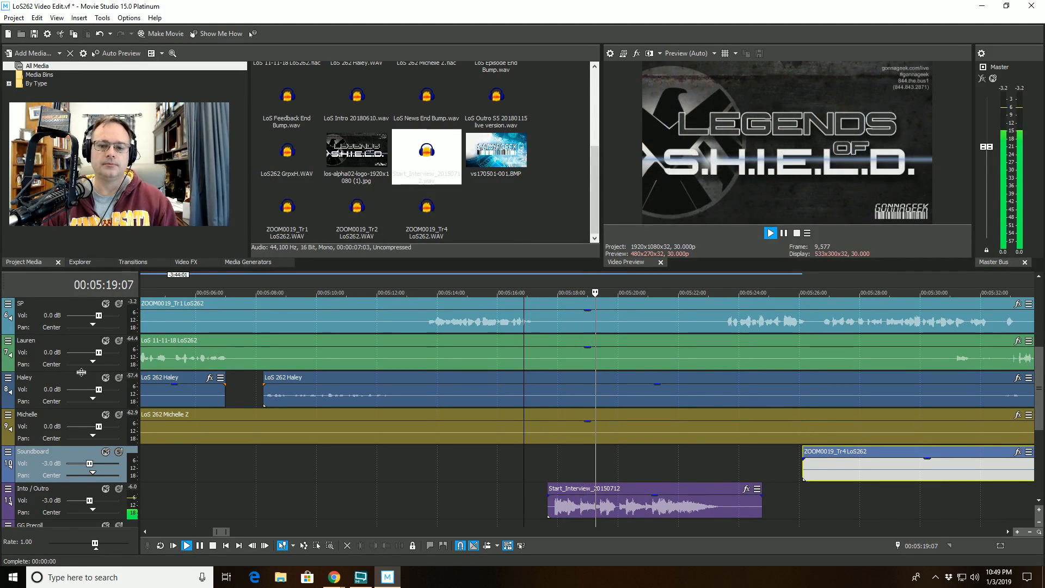
pyautogui.press('space')
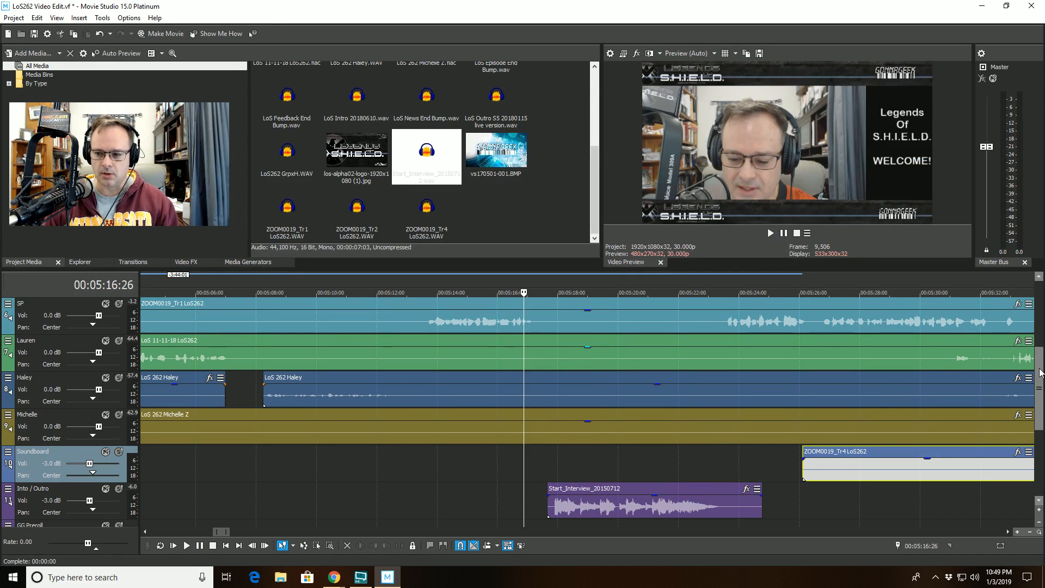
# - Move the Start_Interview clip from the Intro / Outro track onto the Bumps track at the same position
pyautogui.scroll(-3, 1039, 389)
pyautogui.moveTo(34, 479); pyautogui.dragTo(42, 384)
pyautogui.click(666, 425)
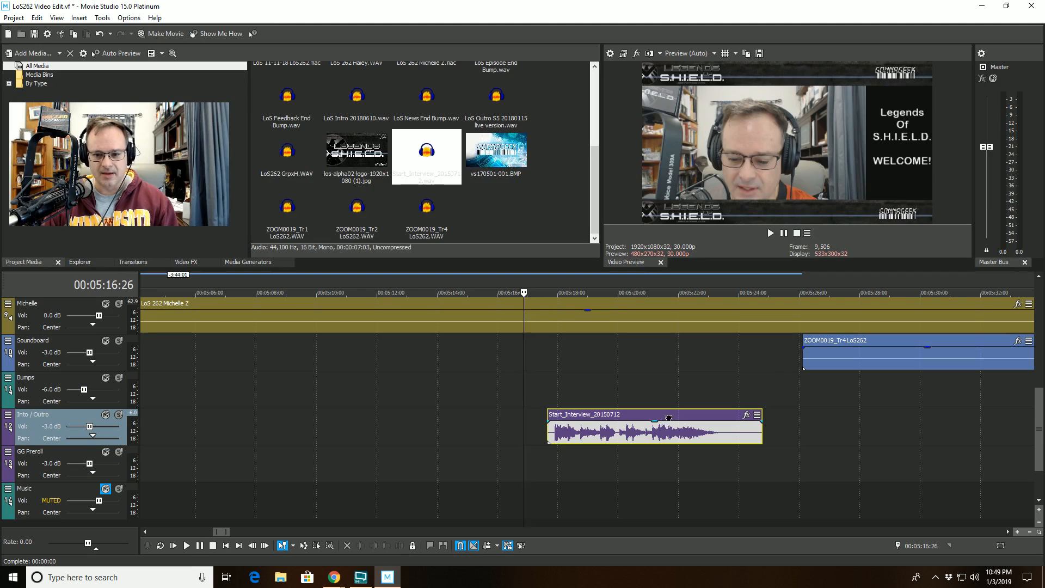
pyautogui.click(610, 390)
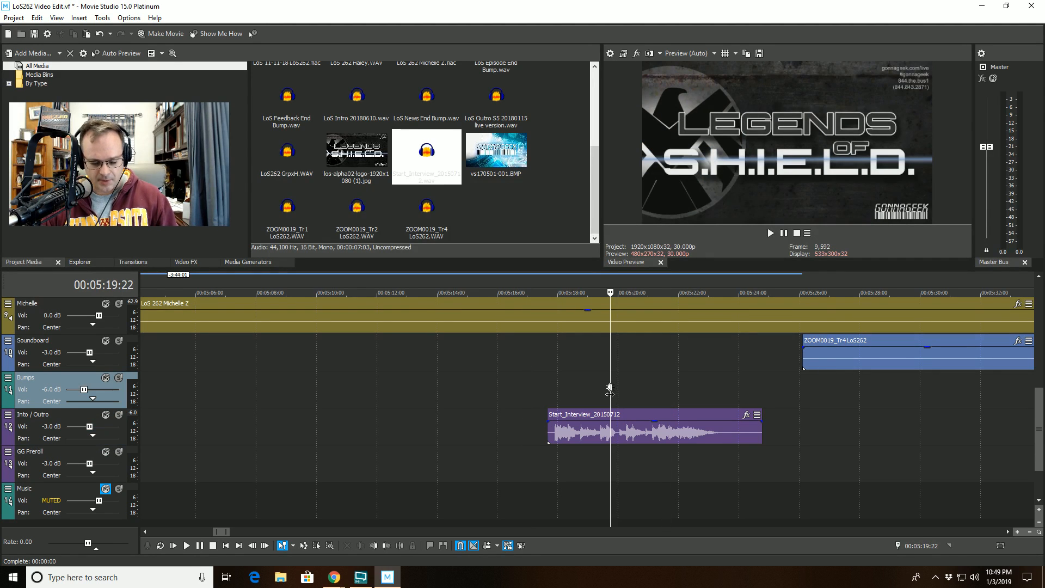
pyautogui.hotkey('ctrl', 'v')
pyautogui.moveTo(655, 380); pyautogui.dragTo(591, 383)
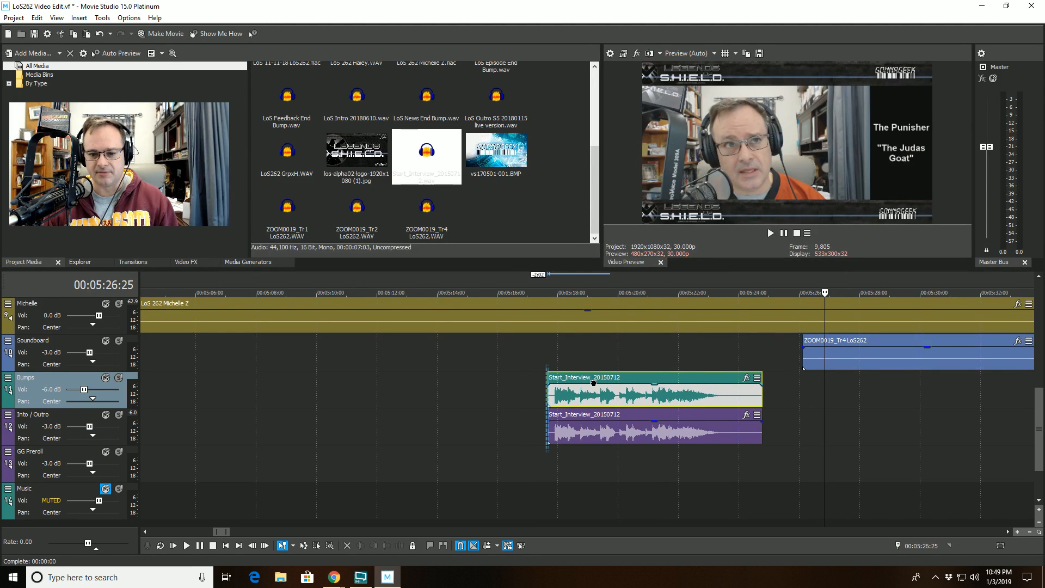
pyautogui.click(619, 424)
pyautogui.press('Delete')
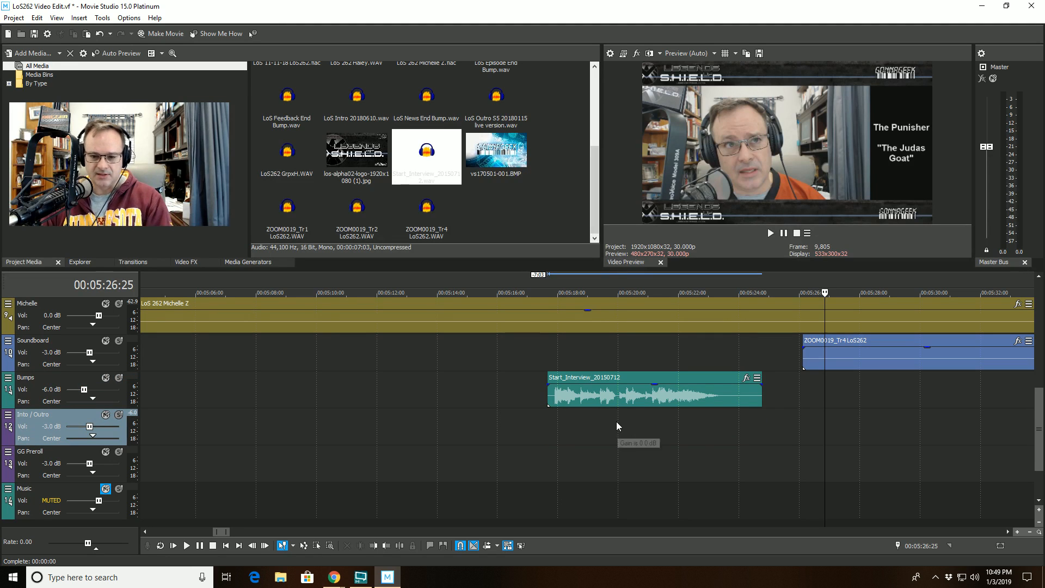
# - Play back from about 00:05:16 to check the bump on its new Bumps track
pyautogui.click(505, 294)
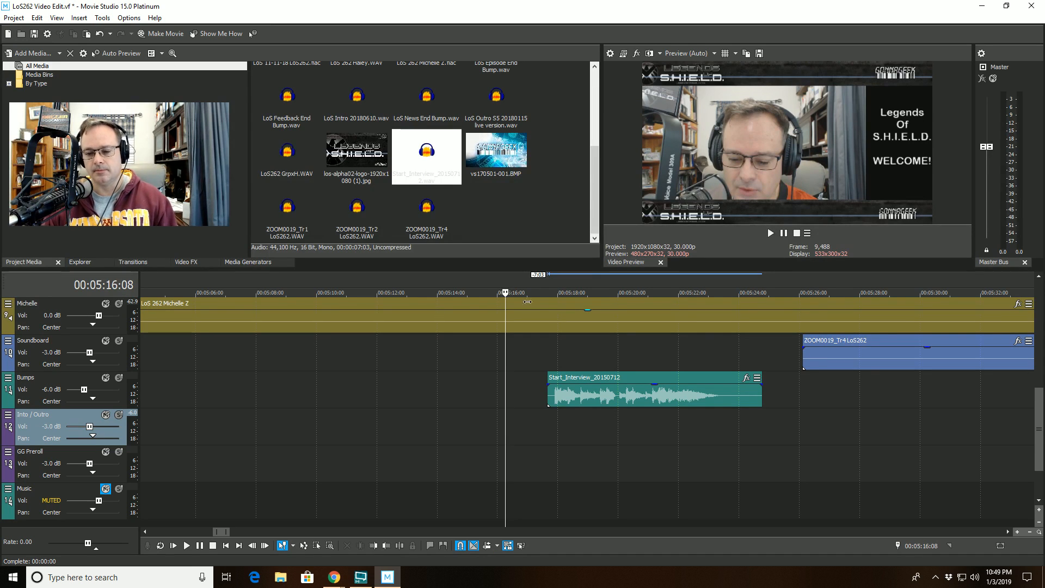
pyautogui.press('space')
pyautogui.scroll(3, 905, 310)
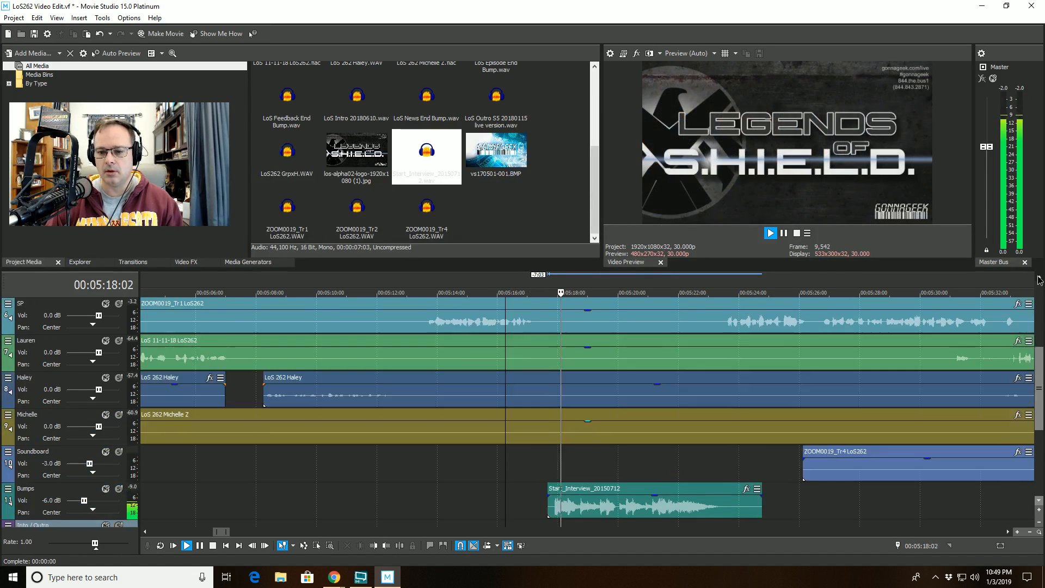
pyautogui.click(1038, 278)
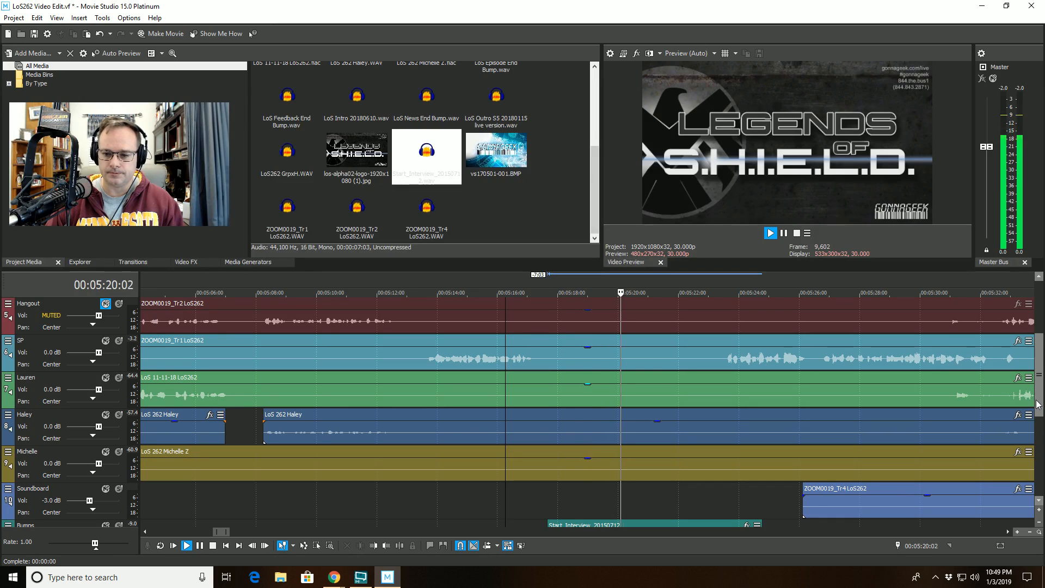
pyautogui.scroll(-1, 1038, 404)
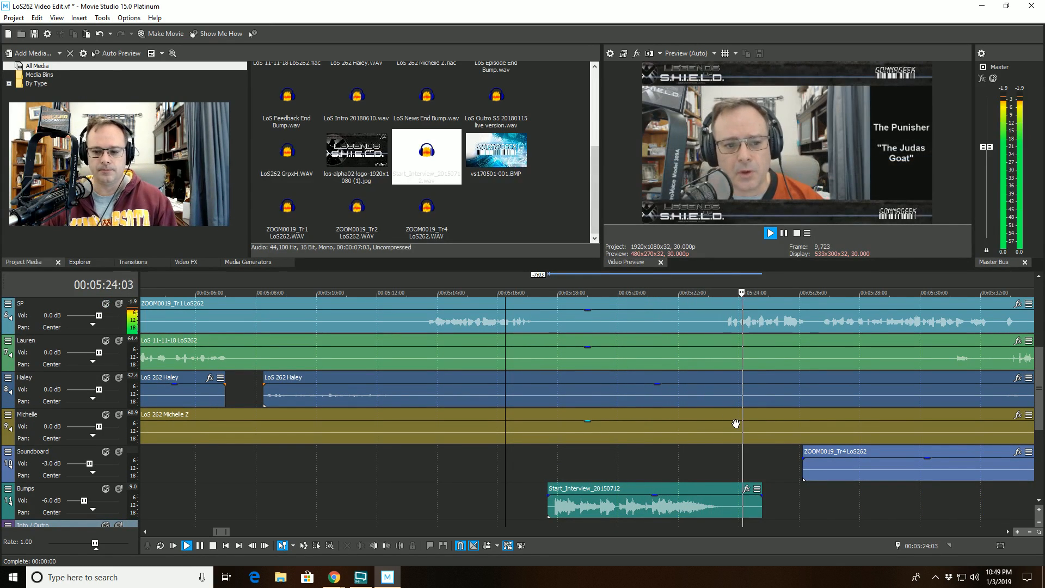
pyautogui.press('space')
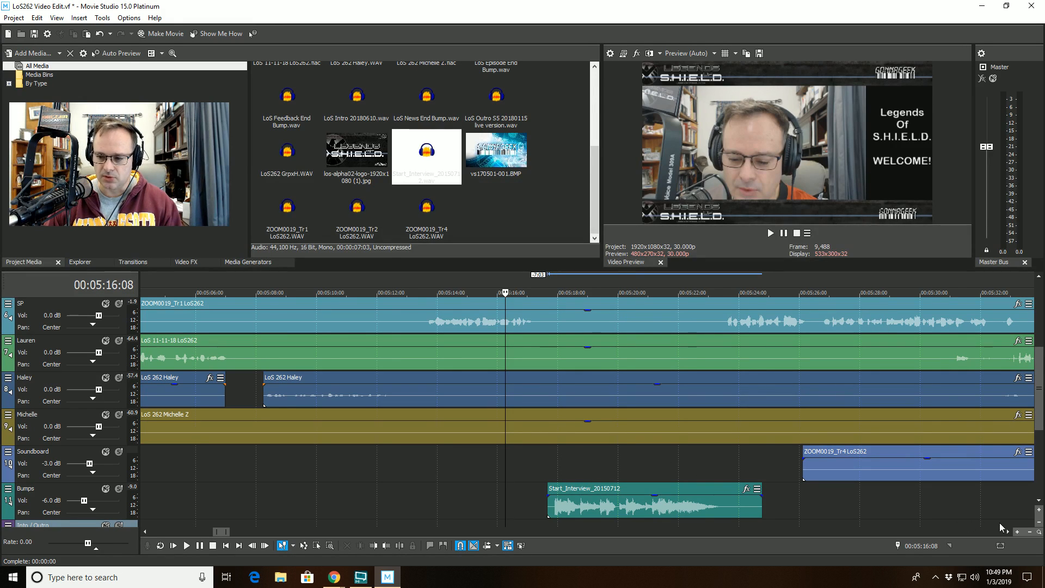
# - Save the project and switch to another open application window
pyautogui.scroll(-10, 695, 461)
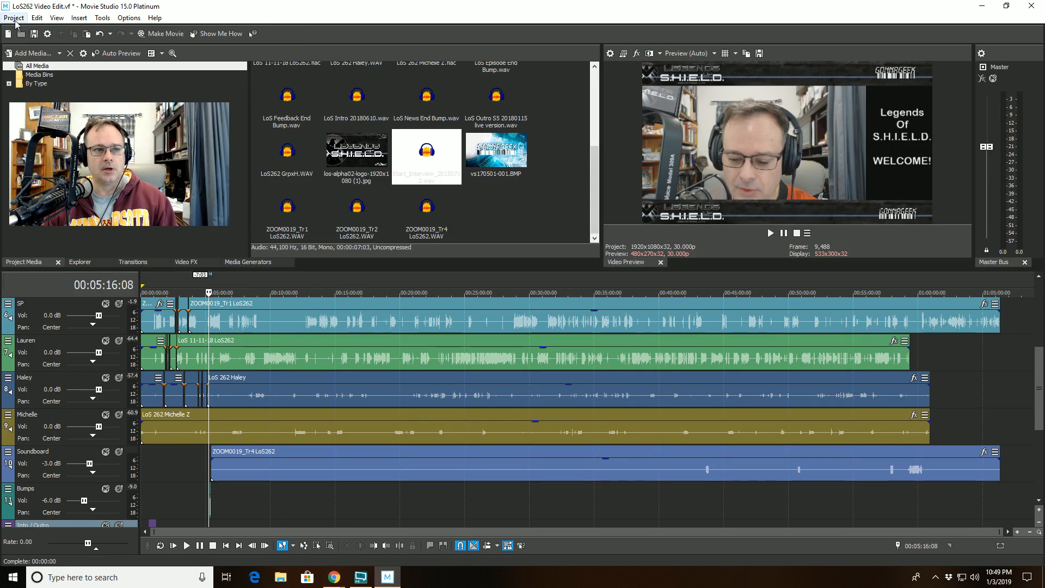
pyautogui.click(15, 18)
pyautogui.click(25, 71)
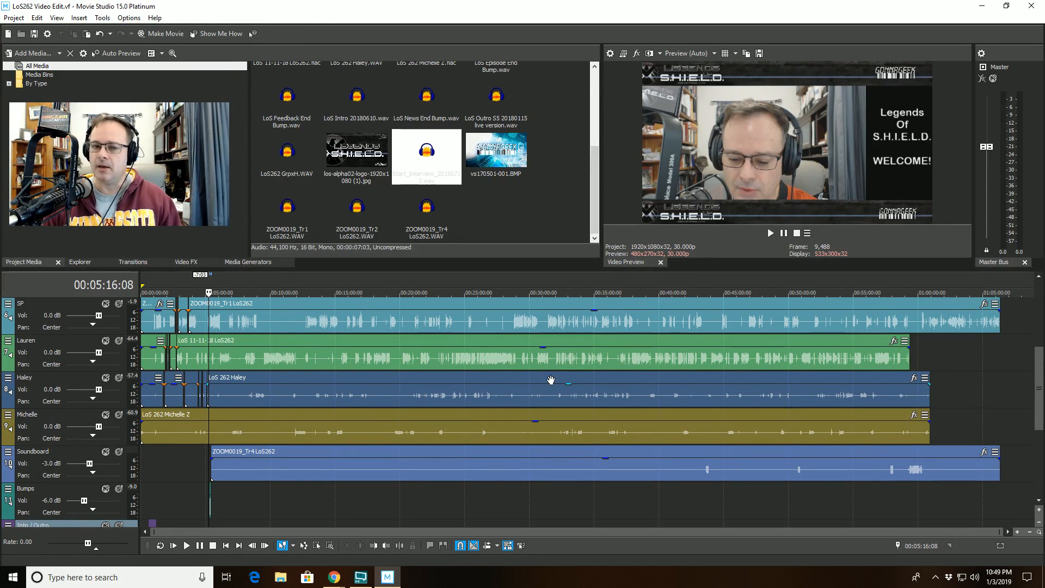
pyautogui.hotkey('alt', 'Tab')
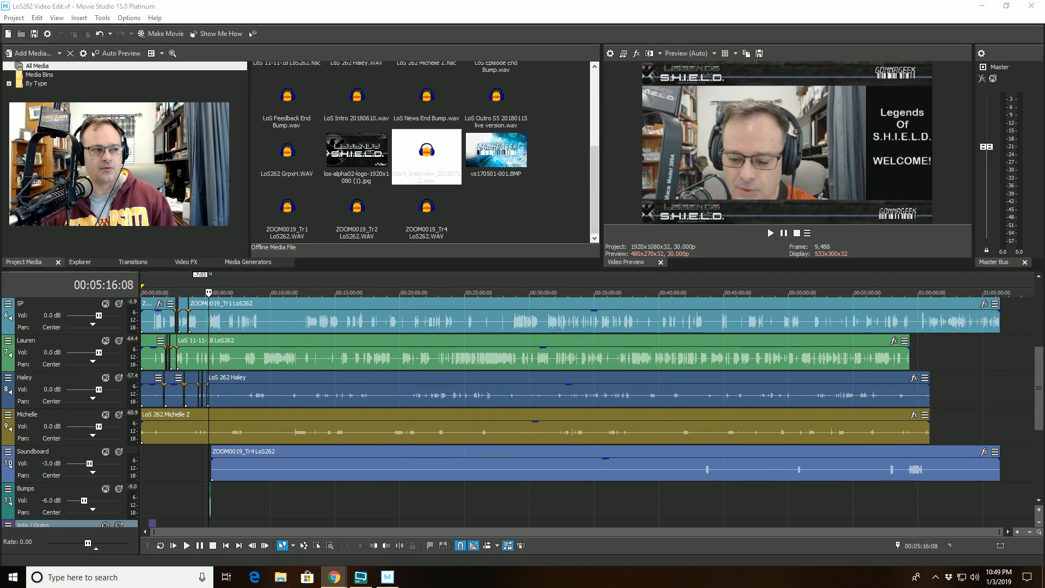